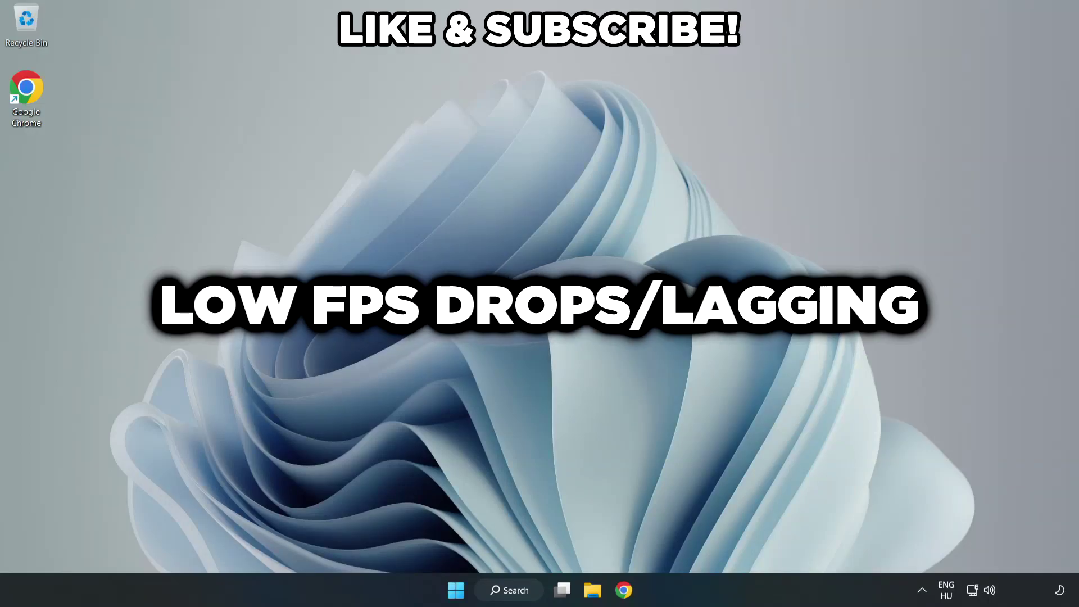
Search Windows for 'edit power plan' to find the Control Panel page
{"action": "left_click", "coordinate": [517, 595]}
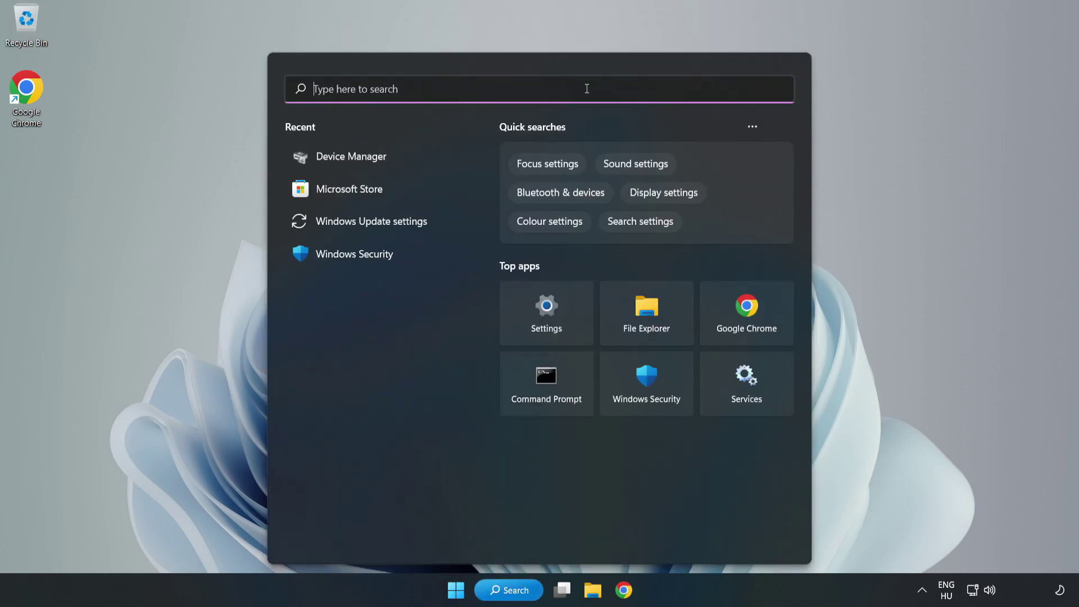
{"action": "type", "text": "edit po"}
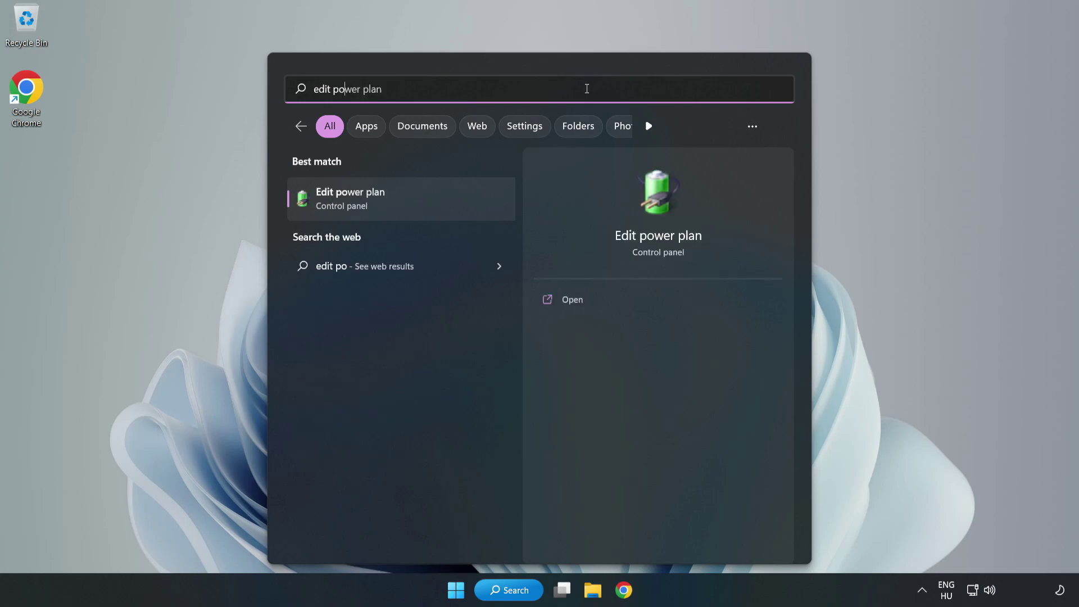
{"action": "type", "text": "wer pla"}
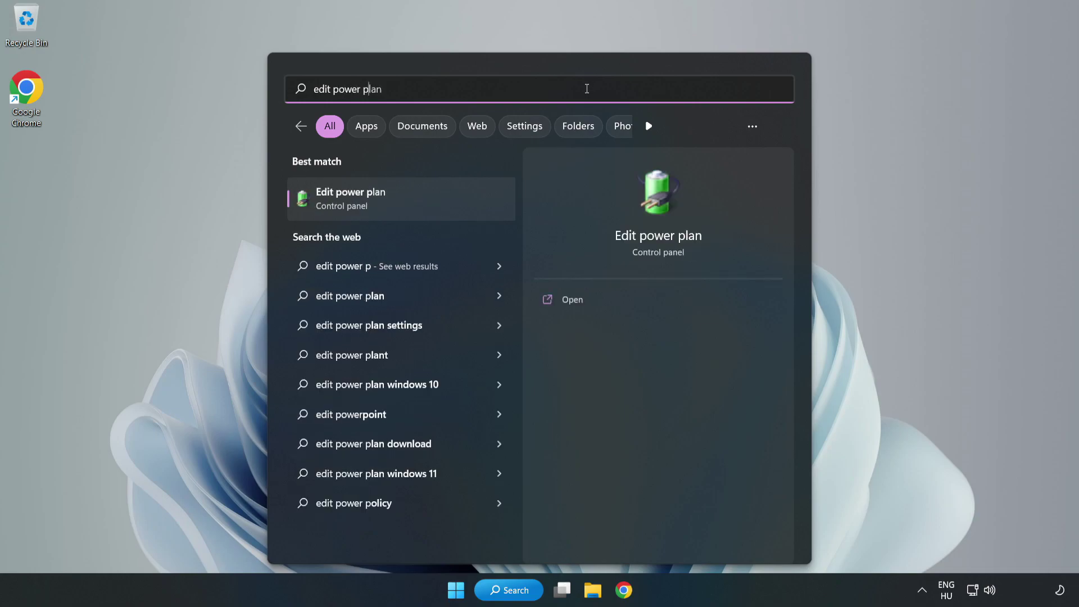
{"action": "type", "text": "n"}
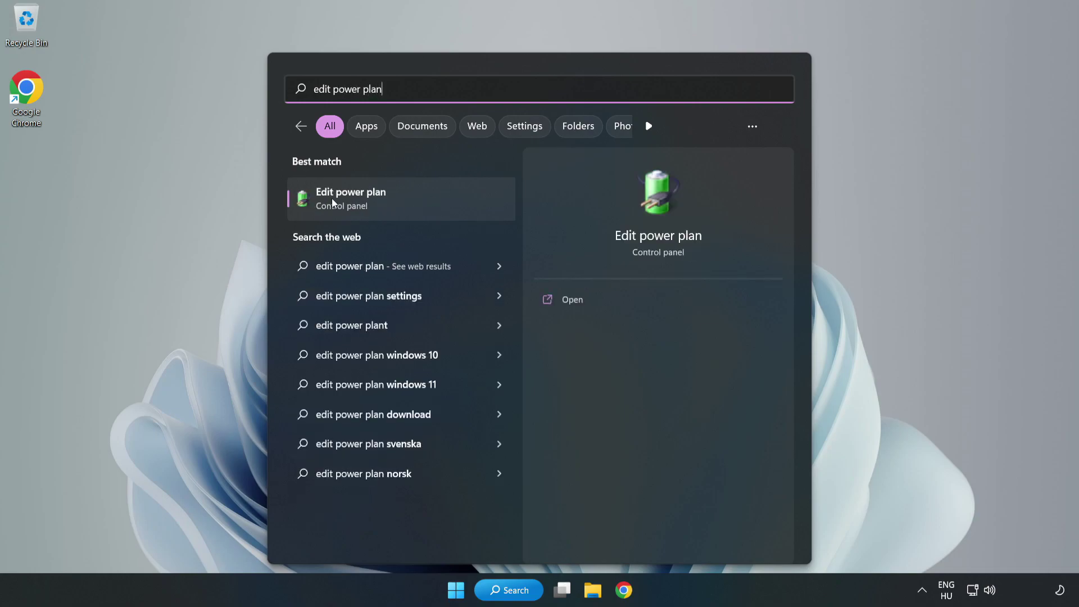
Switch the active power plan from Balanced to High performance and close Power Options
{"action": "left_click", "coordinate": [408, 203]}
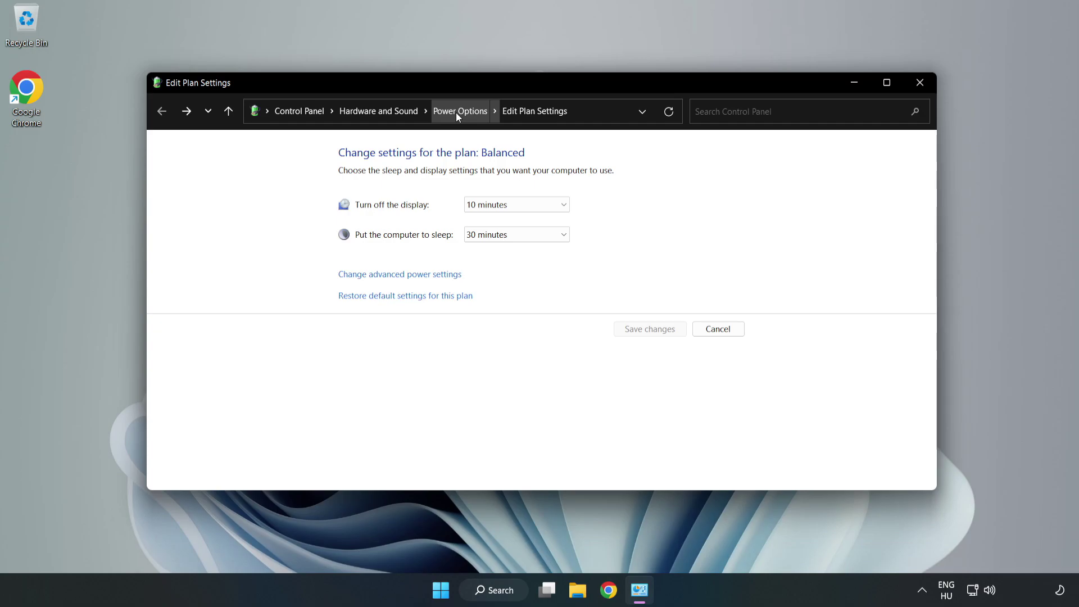
{"action": "left_click", "coordinate": [456, 112]}
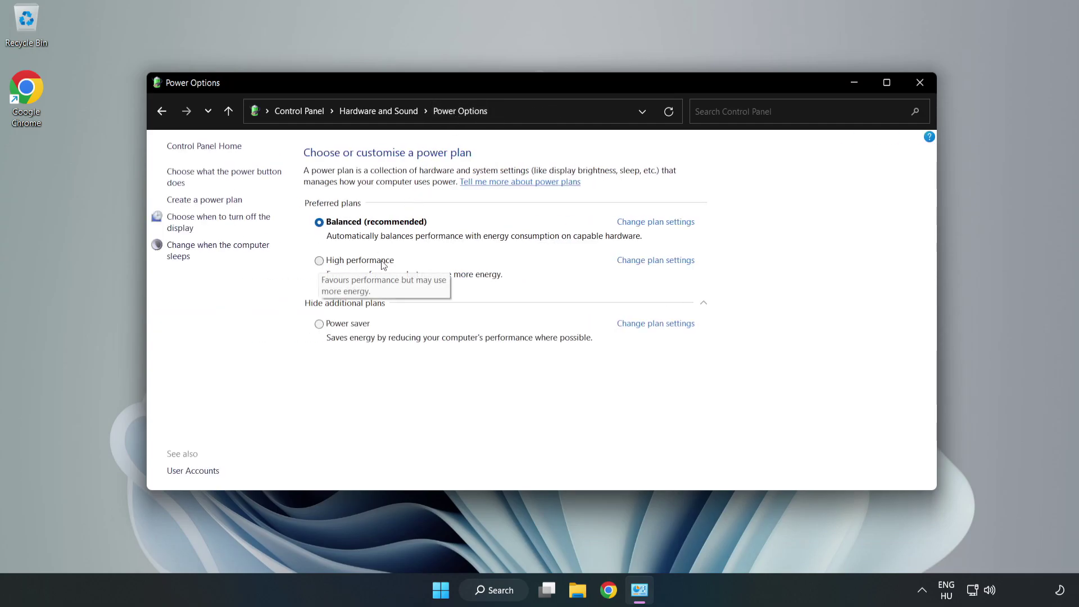
{"action": "left_click", "coordinate": [354, 263]}
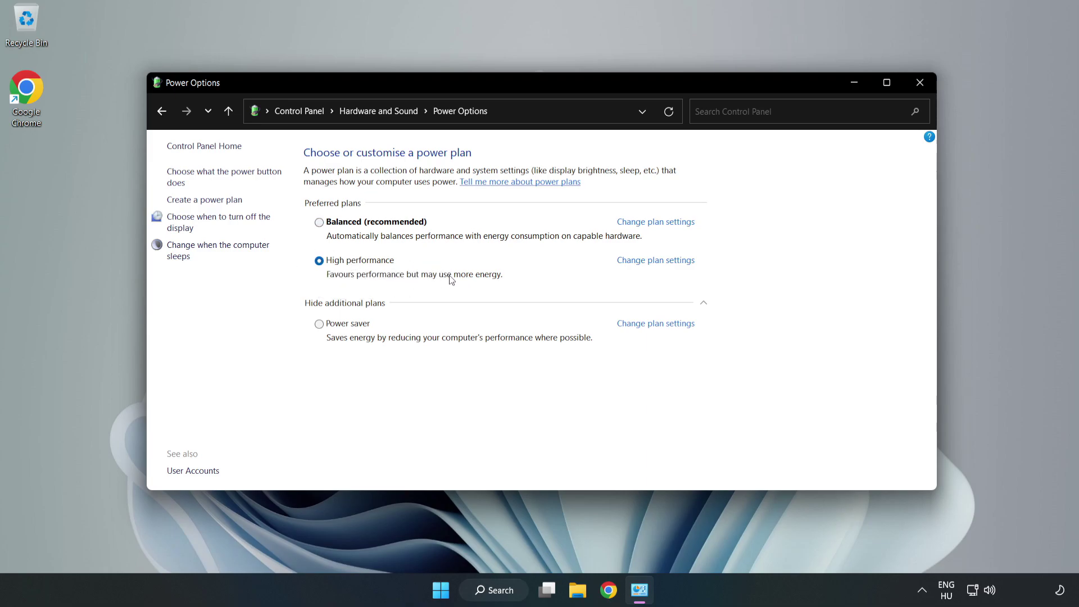
{"action": "left_click", "coordinate": [916, 88]}
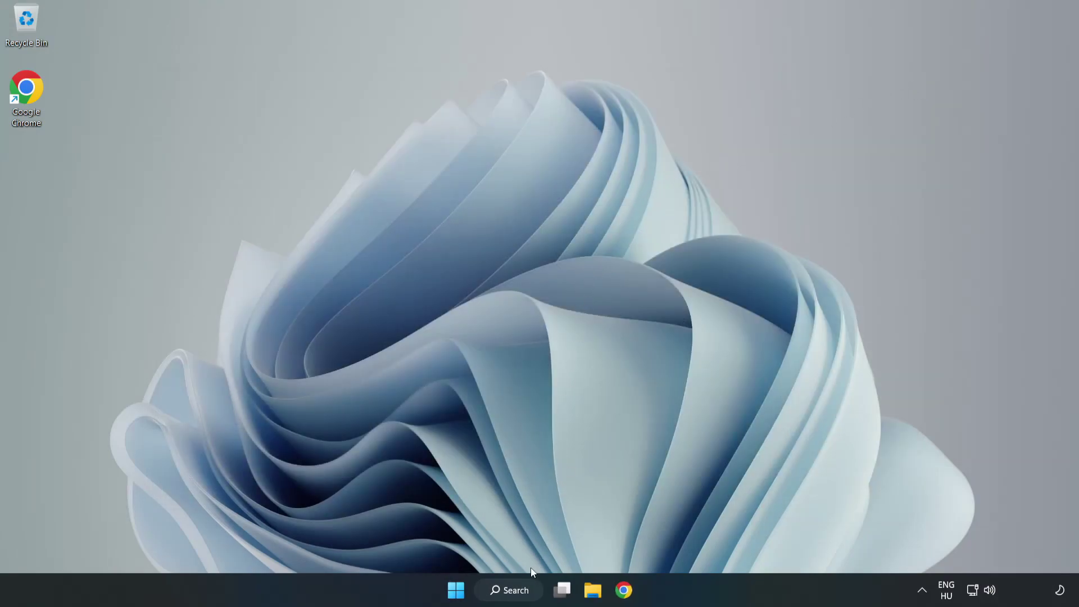
Search for 'device manager' and launch Device Manager from the results
{"action": "left_click", "coordinate": [523, 592]}
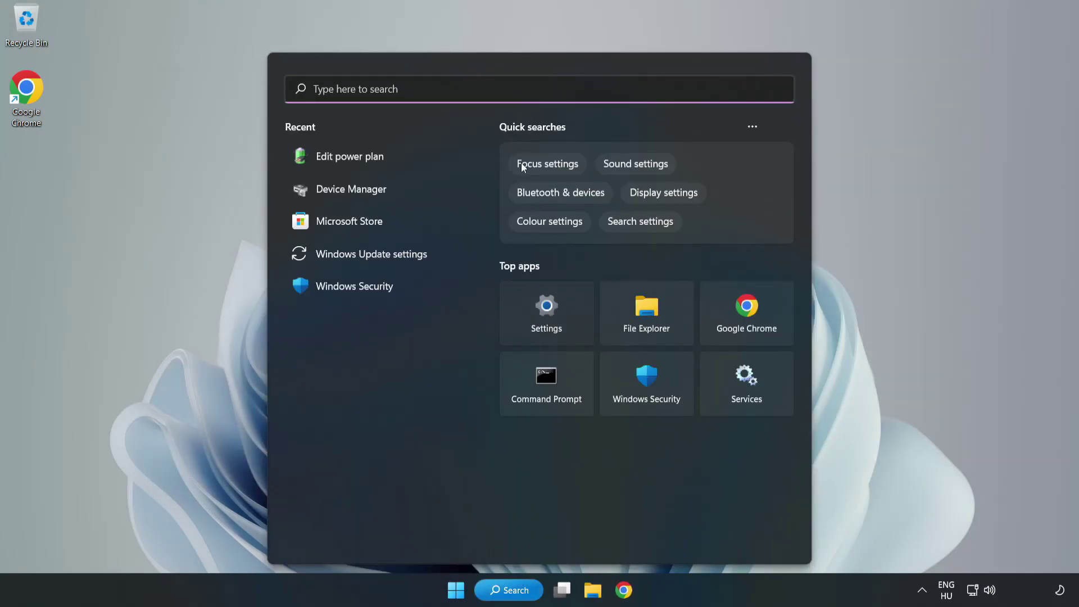
{"action": "type", "text": "device manager"}
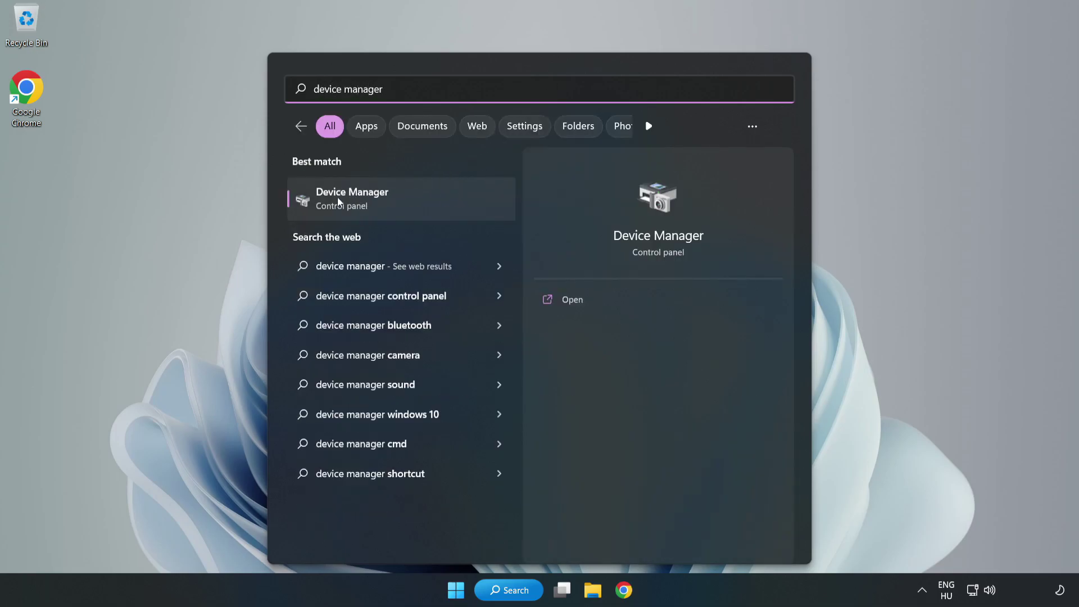
{"action": "left_click", "coordinate": [392, 200]}
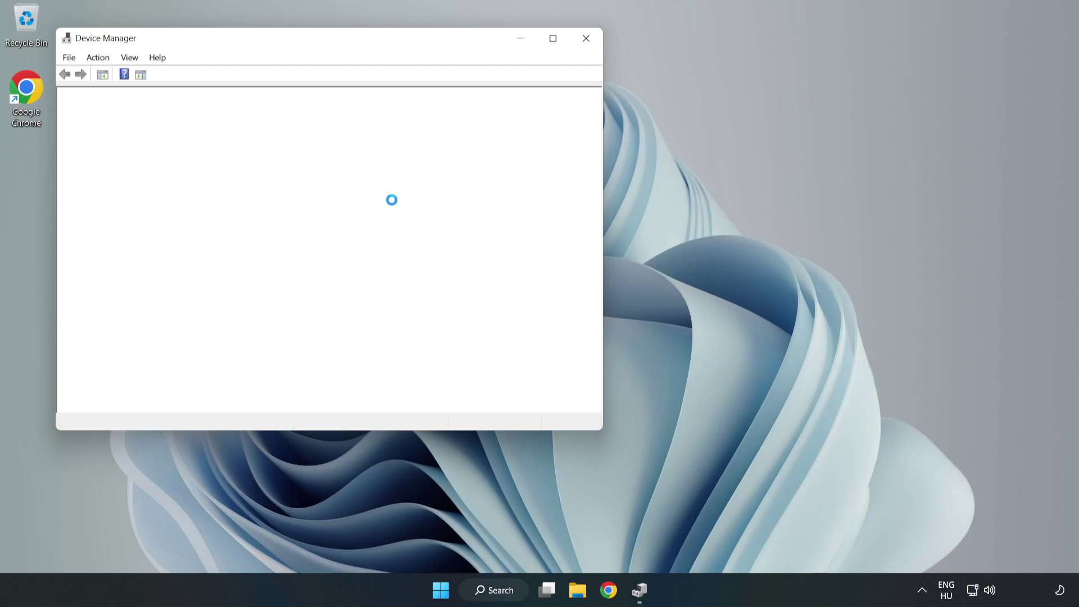
Run an automatic driver search for the VMware SVGA 3D adapter, confirming the best driver is installed
{"action": "left_click_drag", "start_coordinate": [295, 42], "coordinate": [497, 109]}
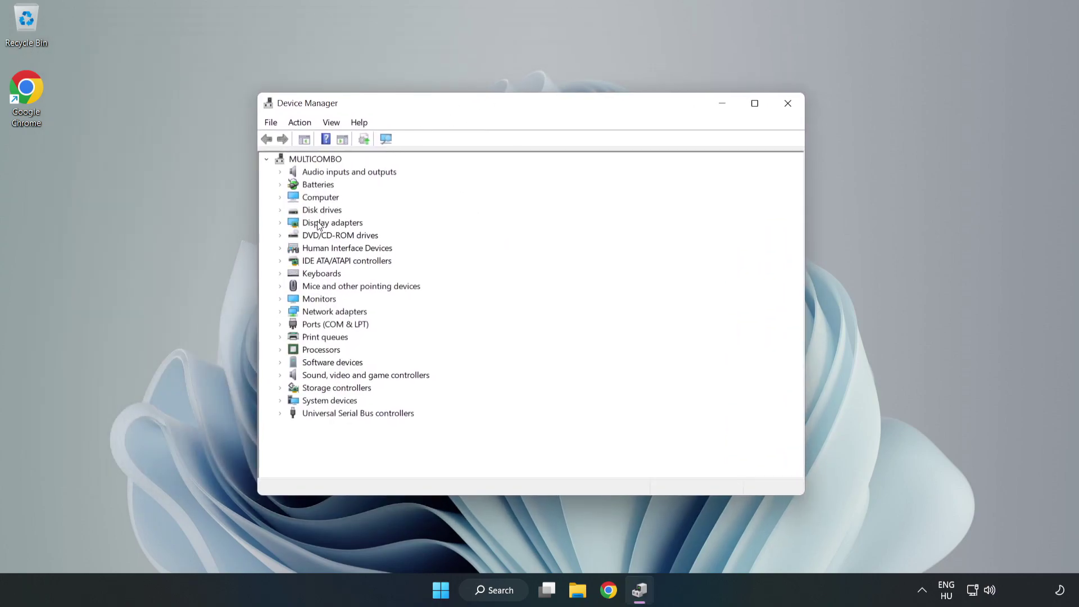
{"action": "left_click", "coordinate": [337, 223]}
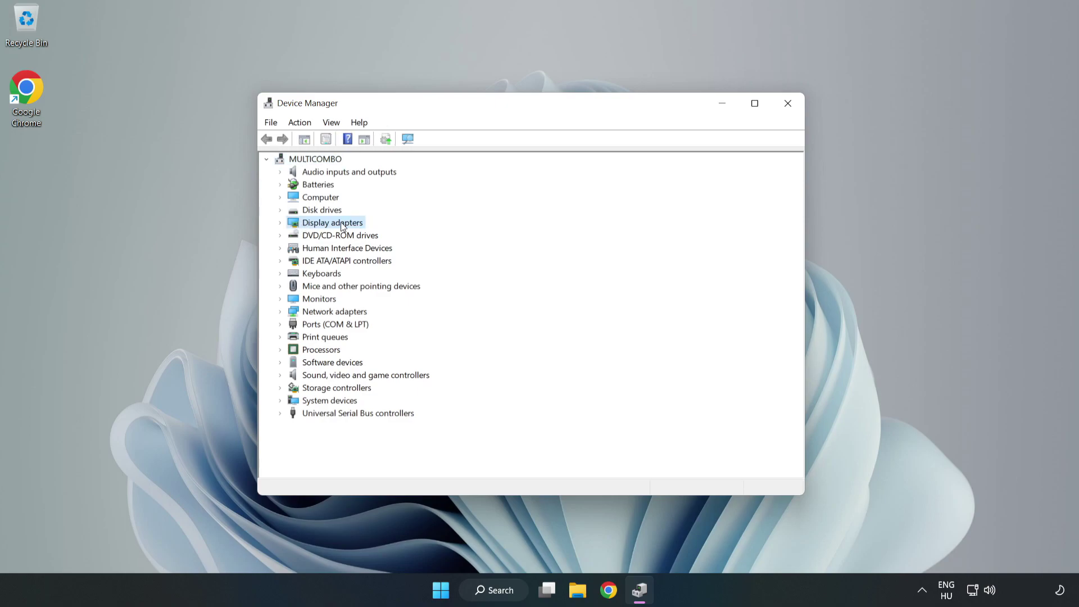
{"action": "left_click", "coordinate": [281, 223]}
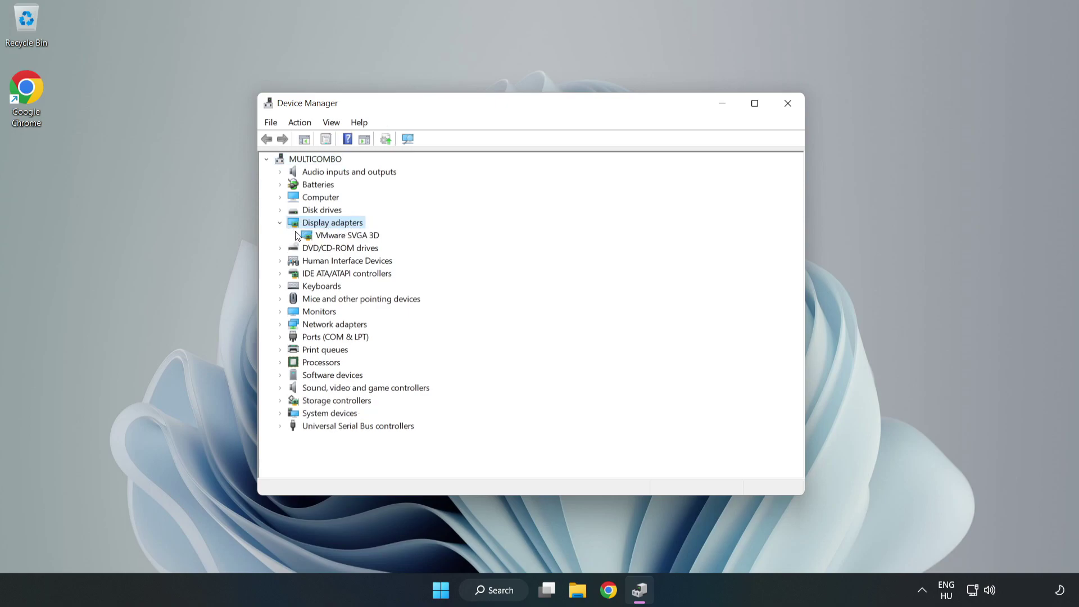
{"action": "left_click", "coordinate": [365, 236]}
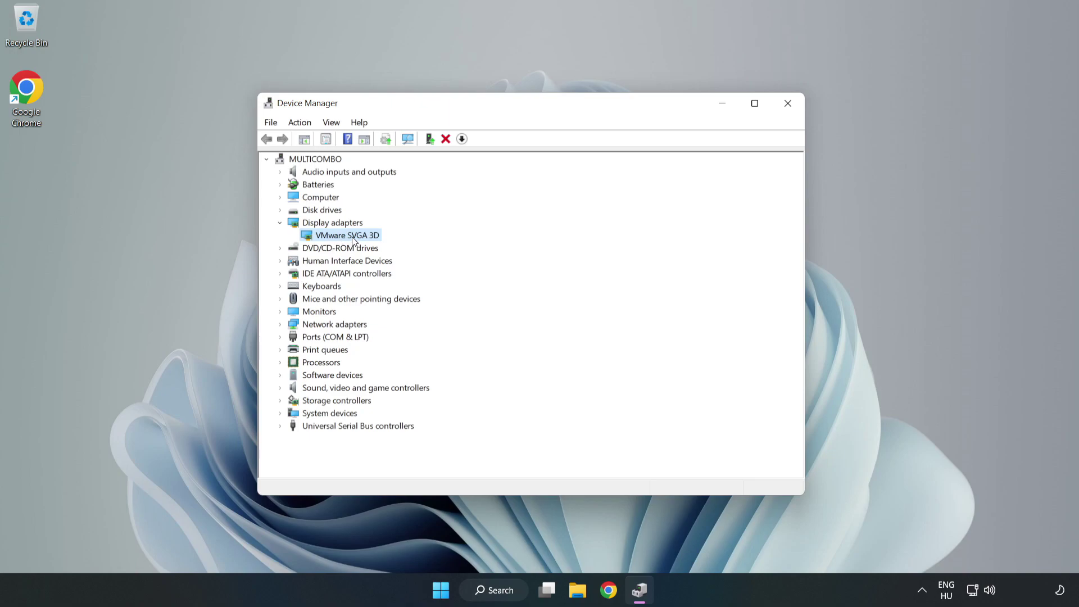
{"action": "right_click", "coordinate": [344, 239]}
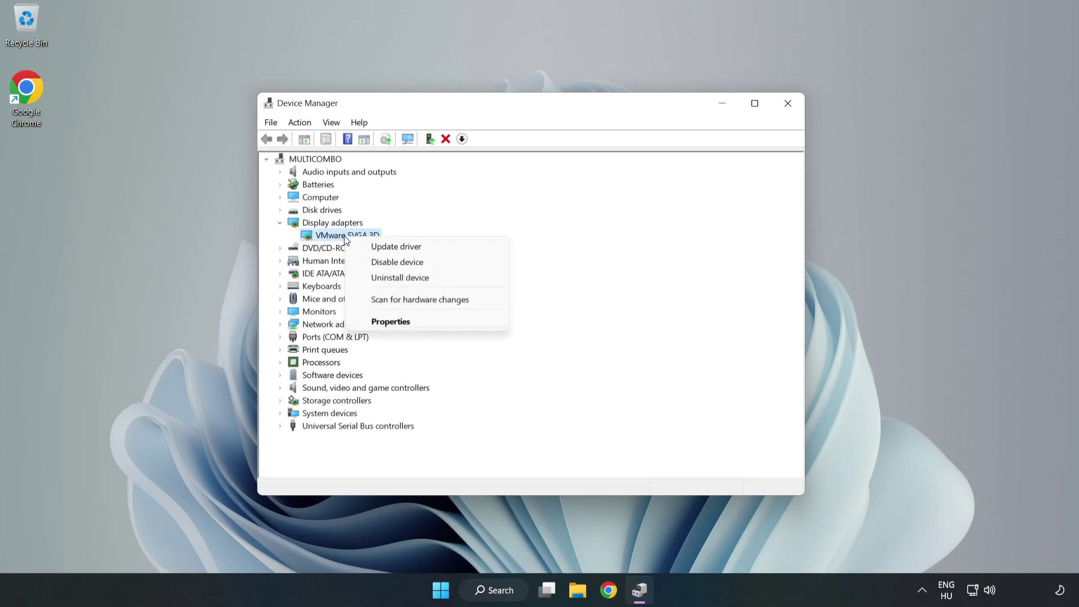
{"action": "left_click", "coordinate": [407, 251]}
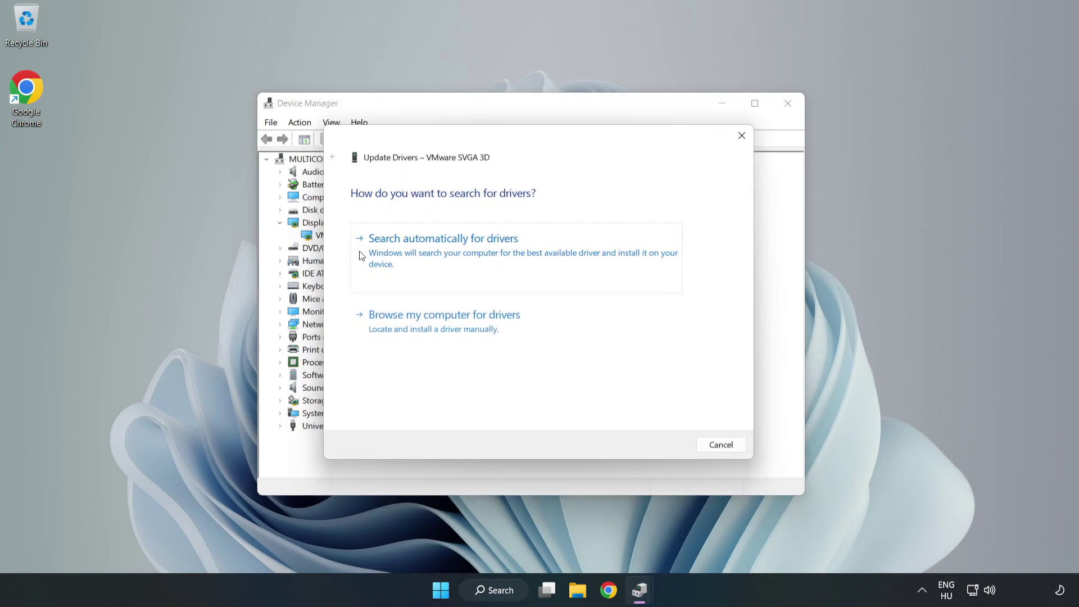
{"action": "left_click", "coordinate": [443, 254]}
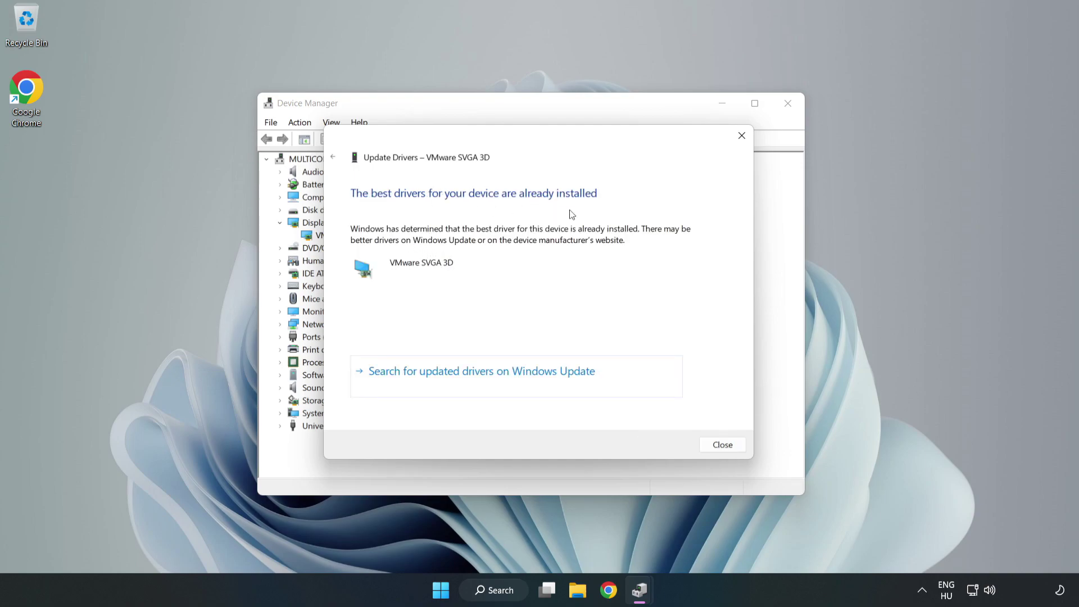
{"action": "left_click", "coordinate": [728, 448]}
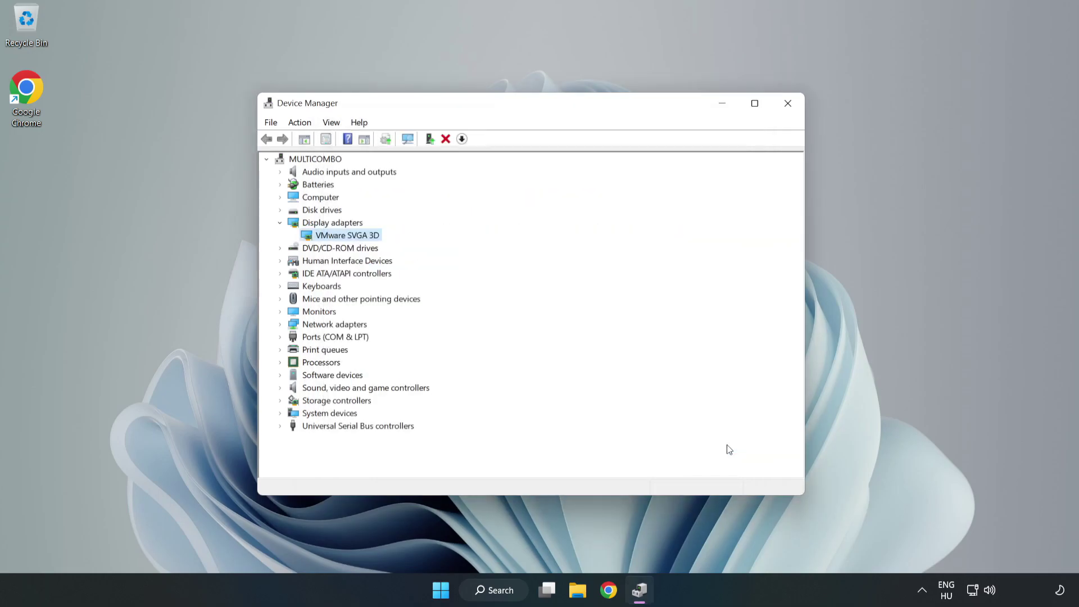
Close Device Manager and open the Game Mode settings page by searching 'game mode'
{"action": "left_click", "coordinate": [788, 103]}
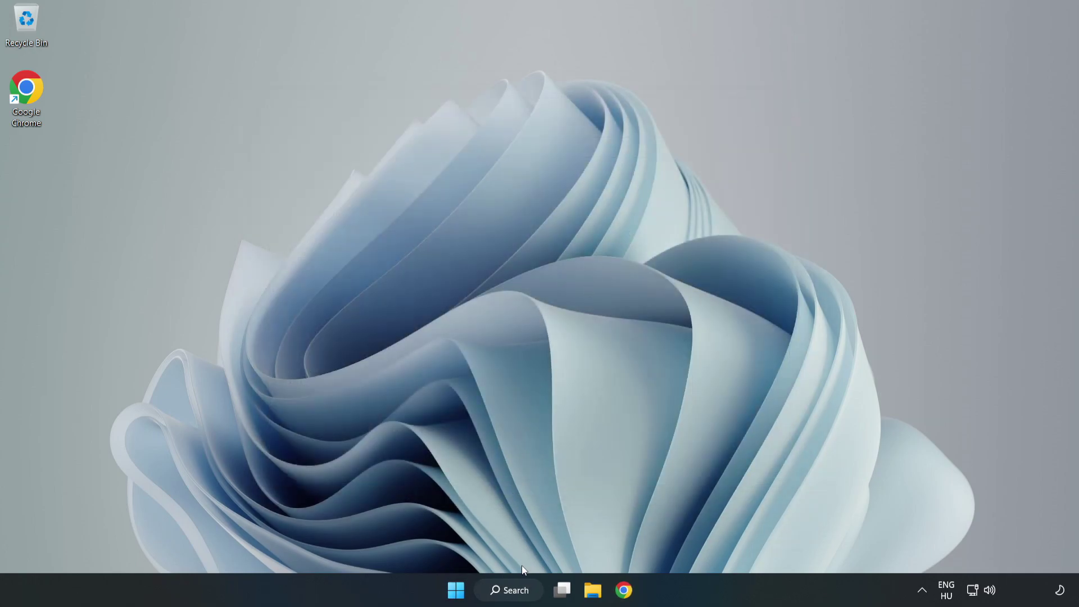
{"action": "left_click", "coordinate": [522, 595]}
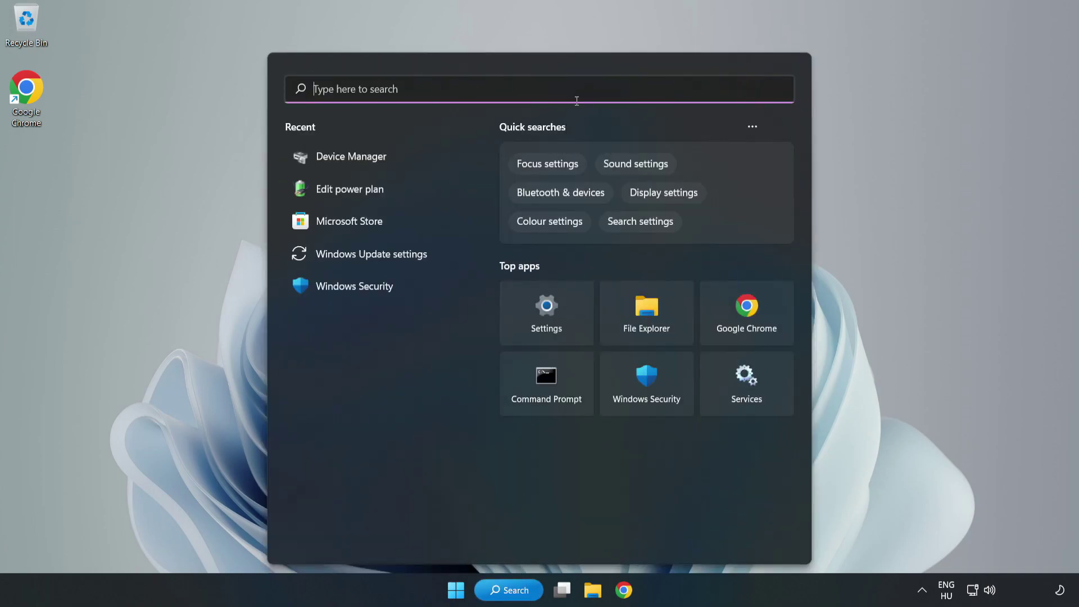
{"action": "type", "text": "game mode"}
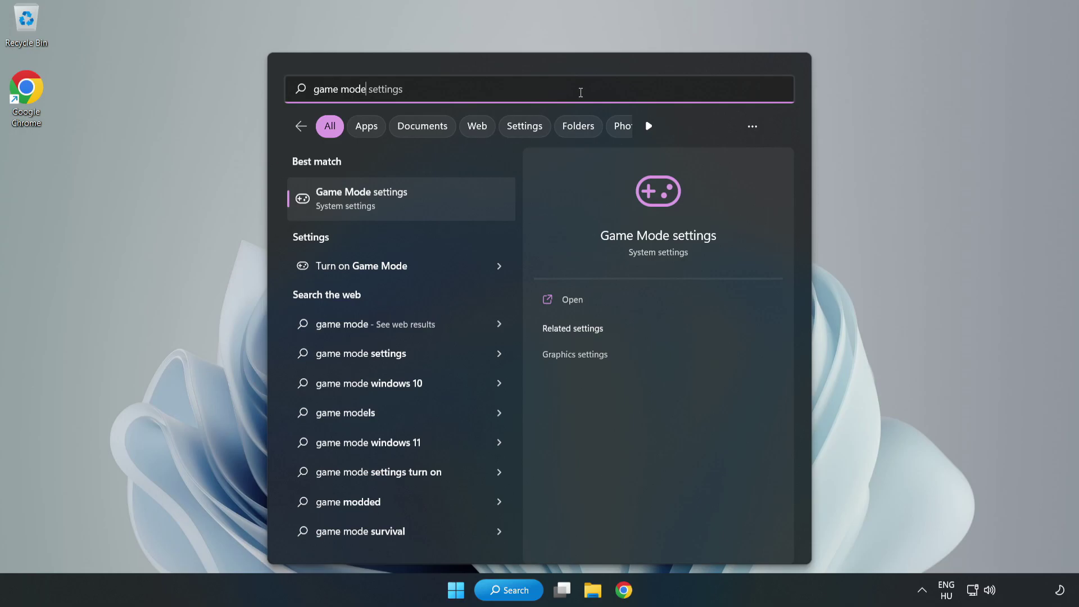
{"action": "left_click", "coordinate": [386, 203]}
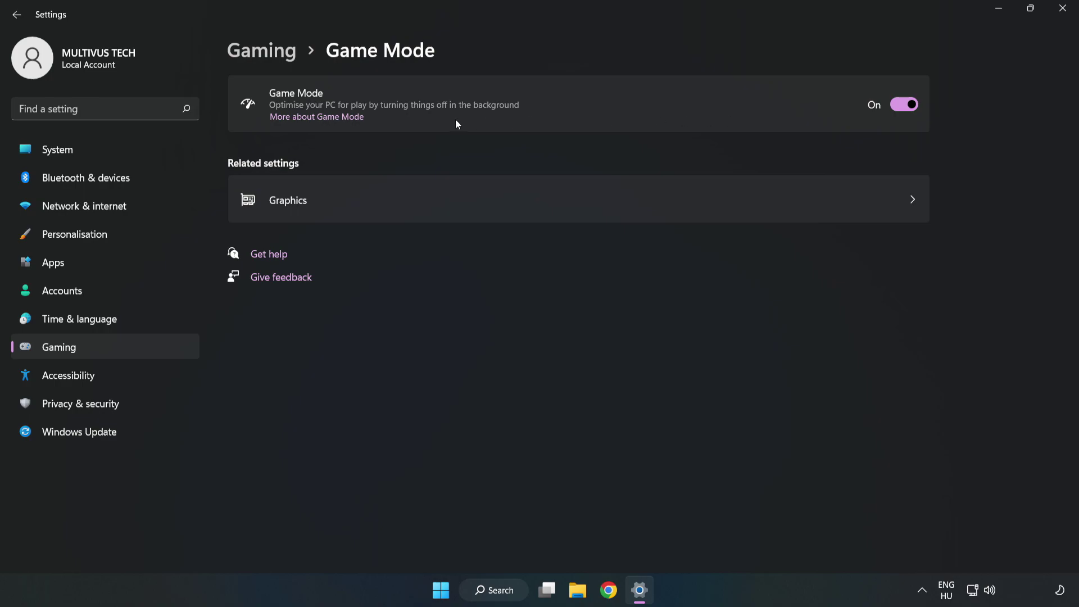
Turn off opening Xbox Game Bar with a controller button, then close Settings
{"action": "left_click", "coordinate": [275, 60]}
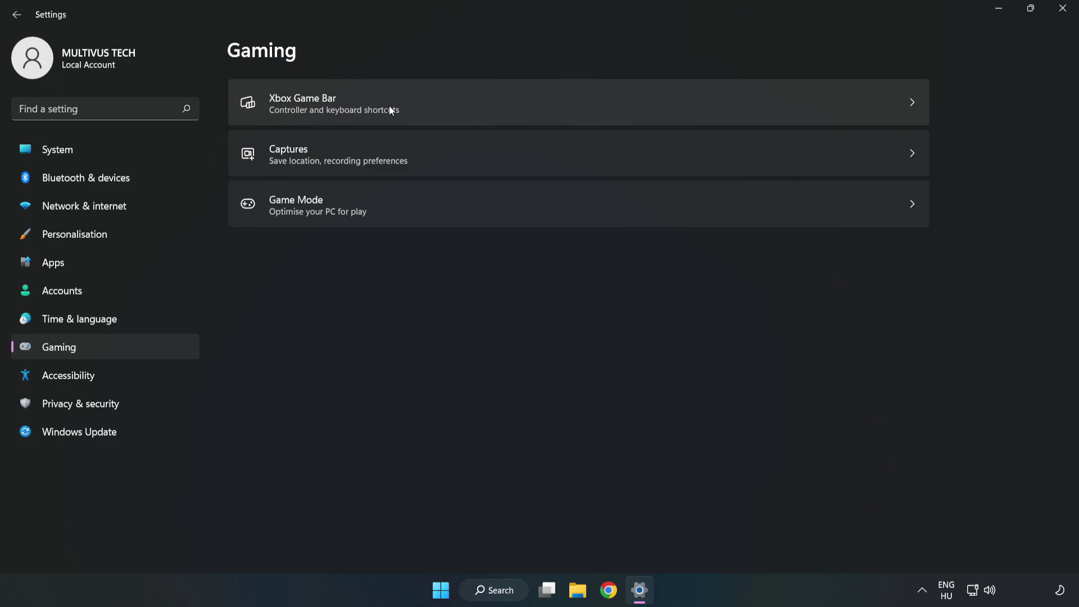
{"action": "left_click", "coordinate": [458, 102]}
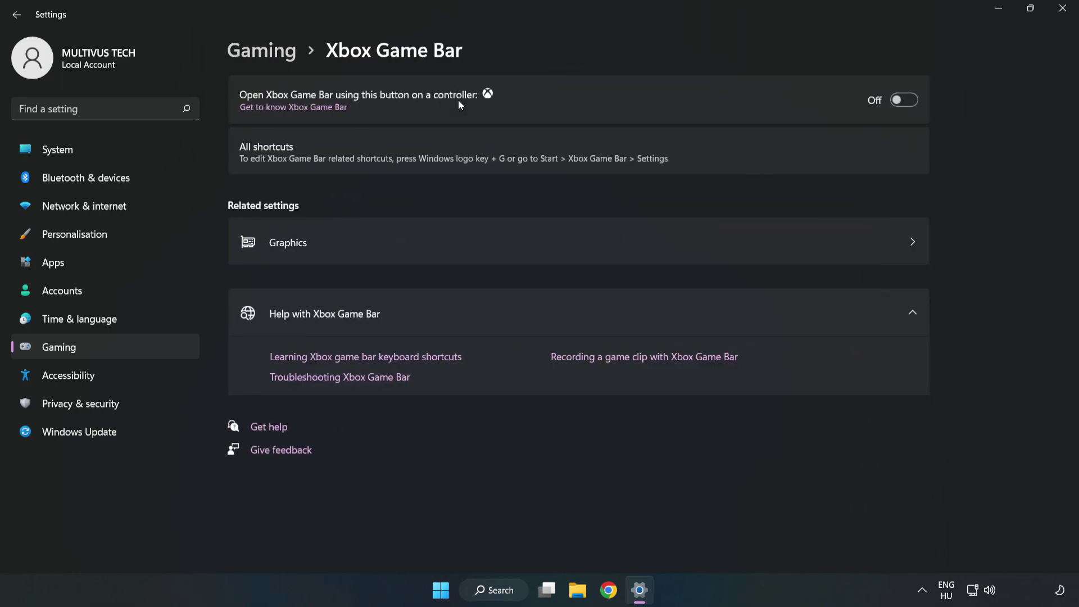
{"action": "left_click", "coordinate": [902, 100]}
{"action": "left_click", "coordinate": [1062, 11]}
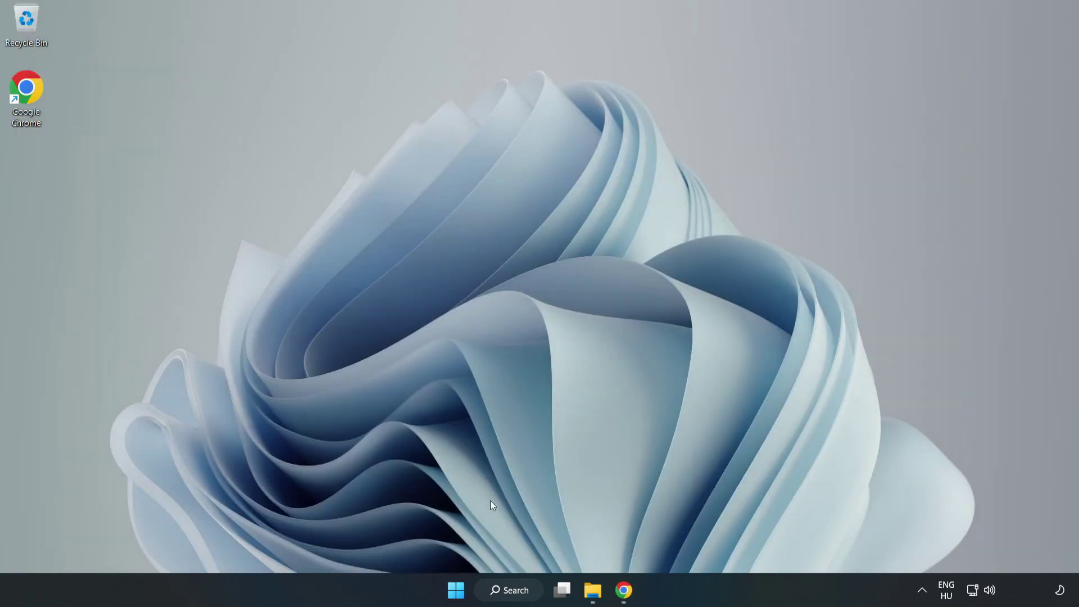
Launch Task Manager from the Start button's Win+X menu
{"action": "right_click", "coordinate": [458, 593]}
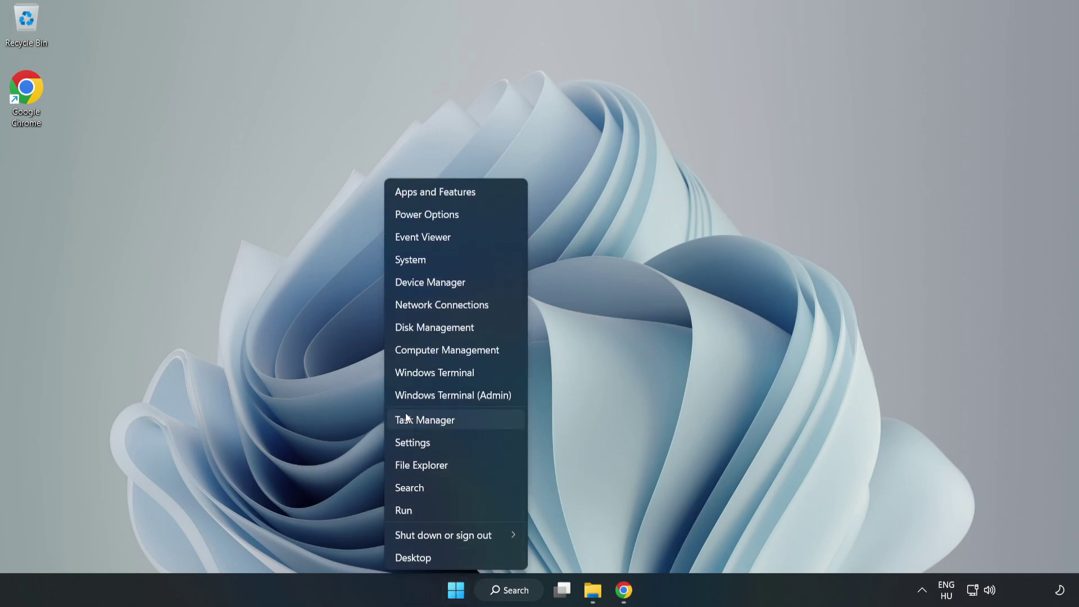
{"action": "left_click", "coordinate": [472, 421]}
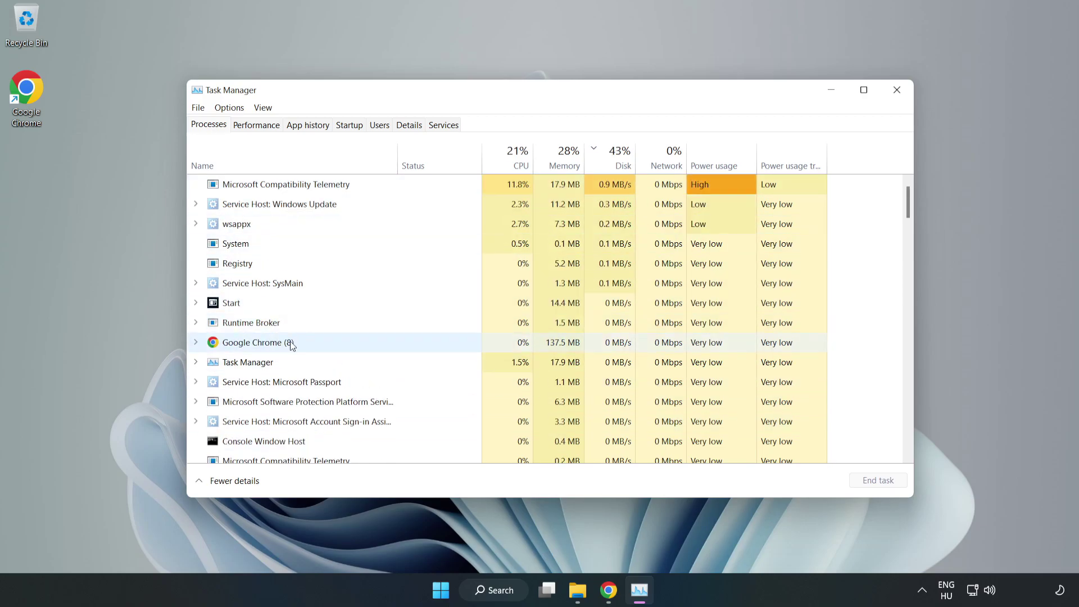
End the Google Chrome (8) process group and switch to the Startup apps list
{"action": "left_click", "coordinate": [291, 345]}
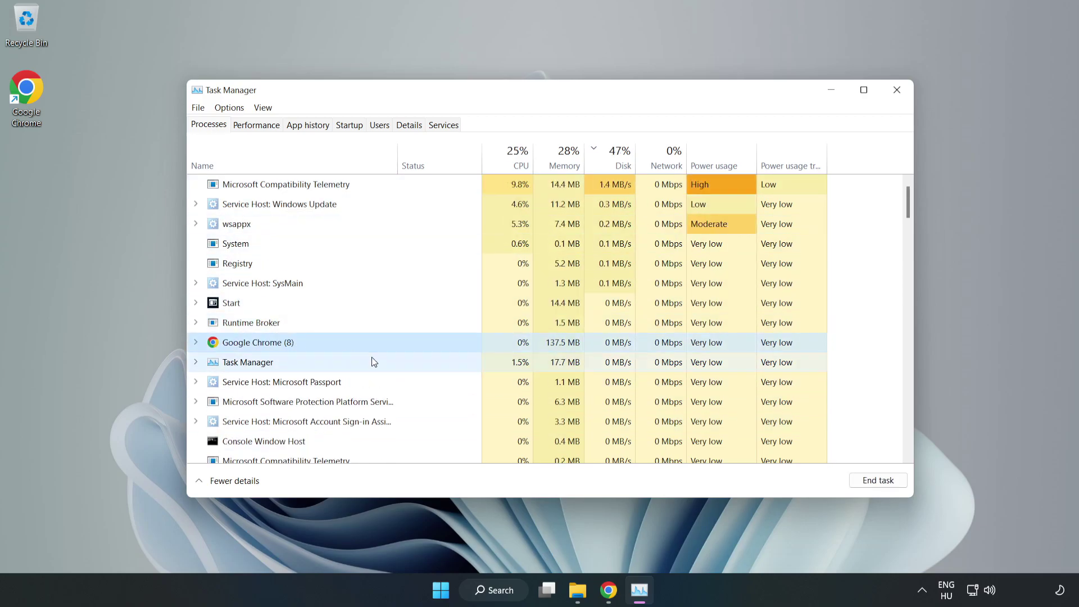
{"action": "left_click", "coordinate": [872, 482]}
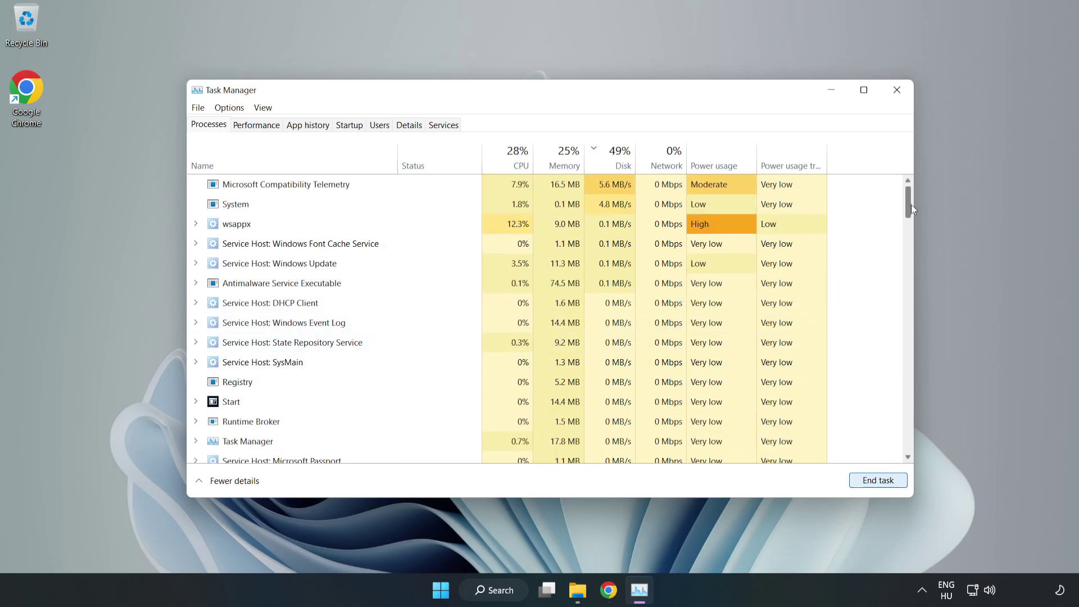
{"action": "left_click_drag", "start_coordinate": [911, 206], "coordinate": [875, 191]}
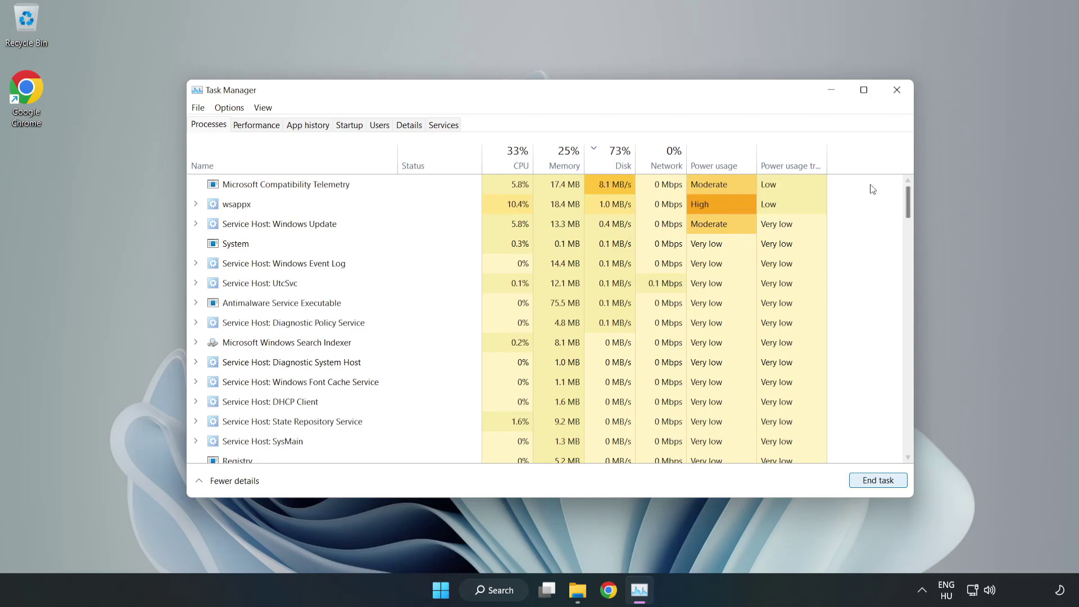
{"action": "left_click", "coordinate": [353, 125]}
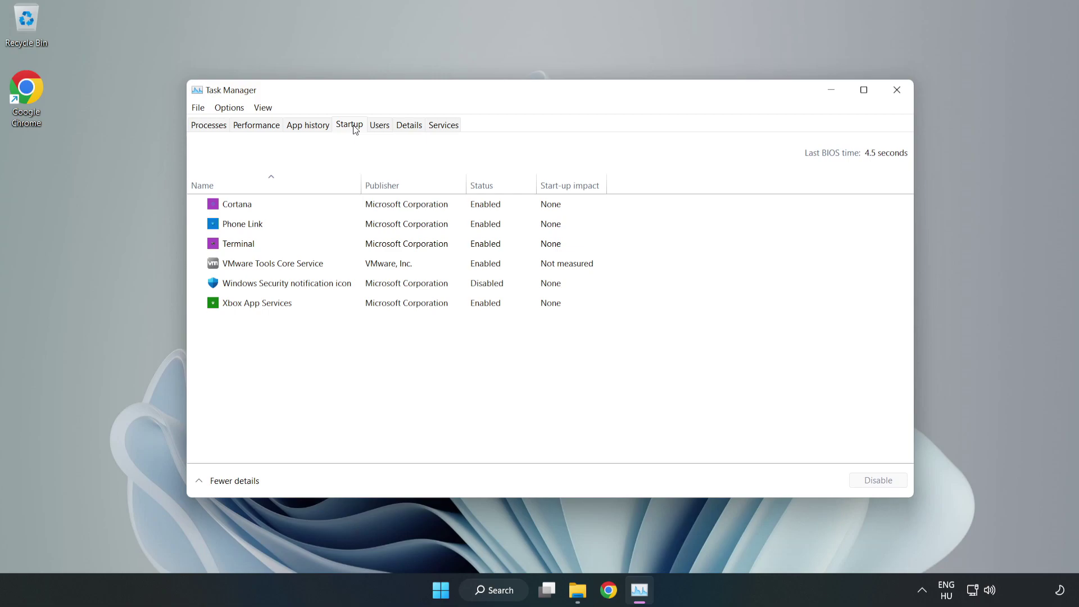
Disable Cortana, Phone Link, Terminal and Xbox App Services at startup, then close Task Manager
{"action": "left_click", "coordinate": [407, 205]}
{"action": "left_click", "coordinate": [868, 487]}
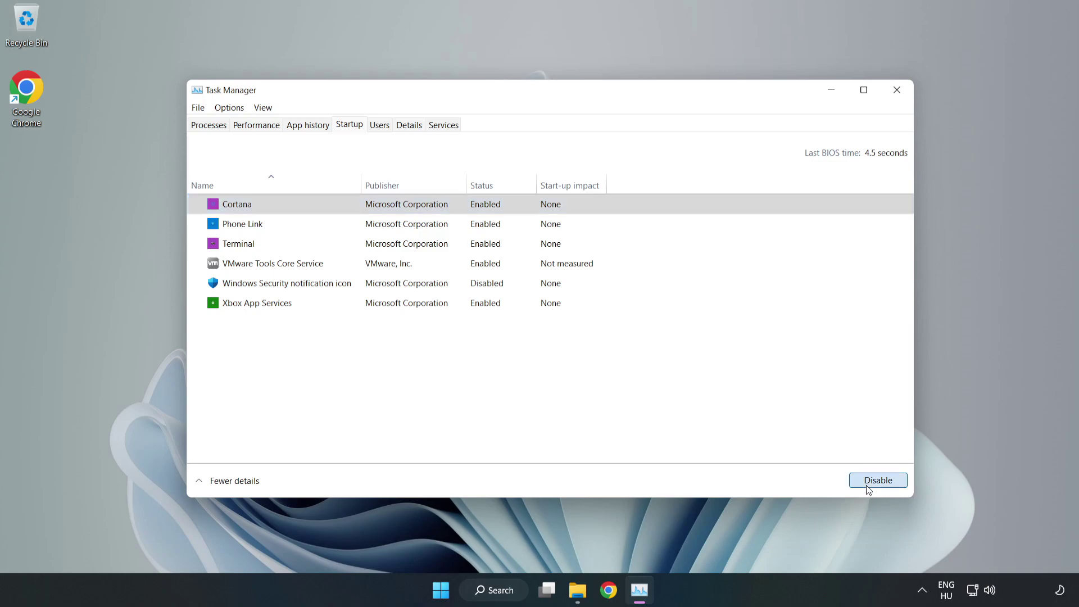
{"action": "left_click", "coordinate": [494, 225]}
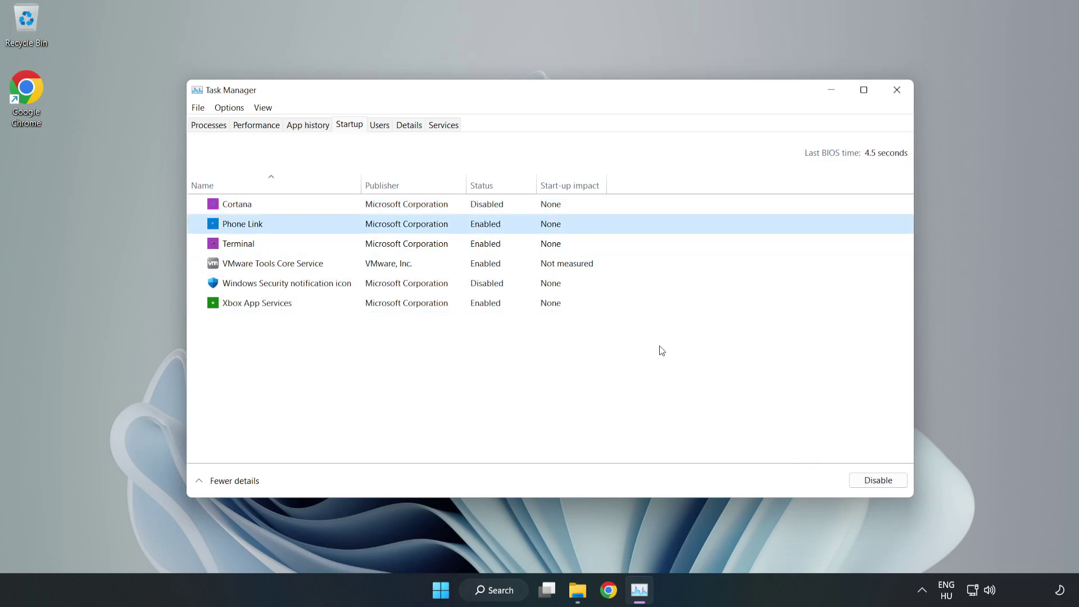
{"action": "left_click", "coordinate": [871, 481]}
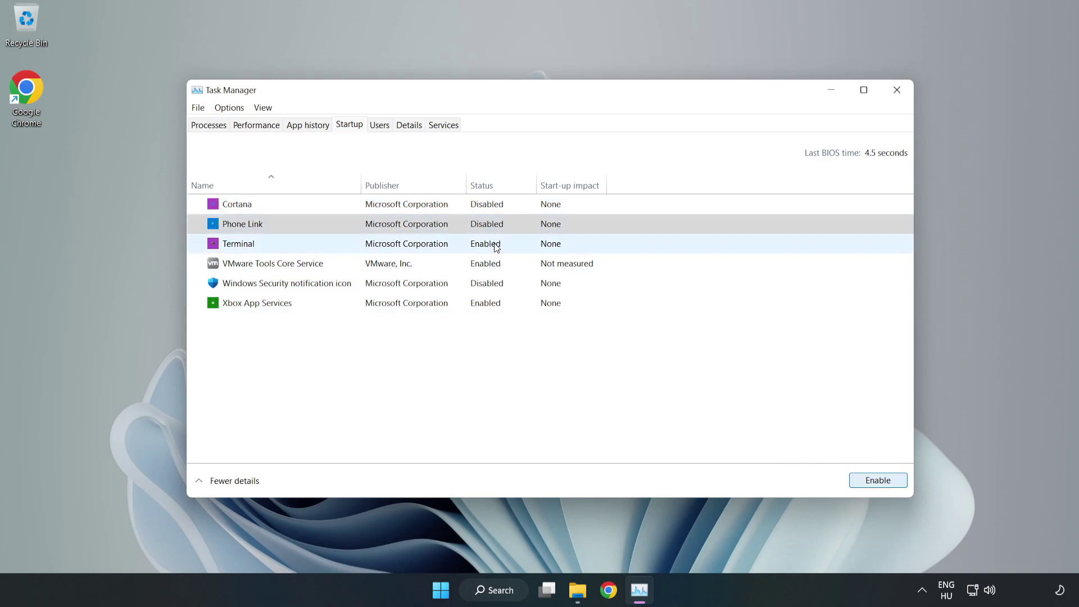
{"action": "left_click", "coordinate": [496, 247]}
{"action": "left_click", "coordinate": [881, 482]}
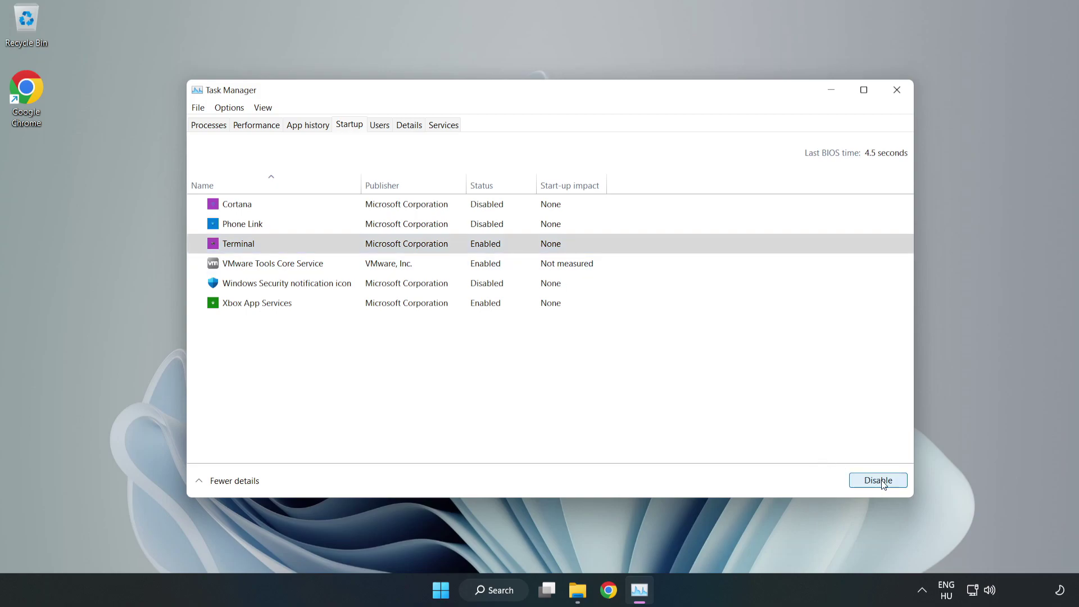
{"action": "left_click", "coordinate": [371, 304]}
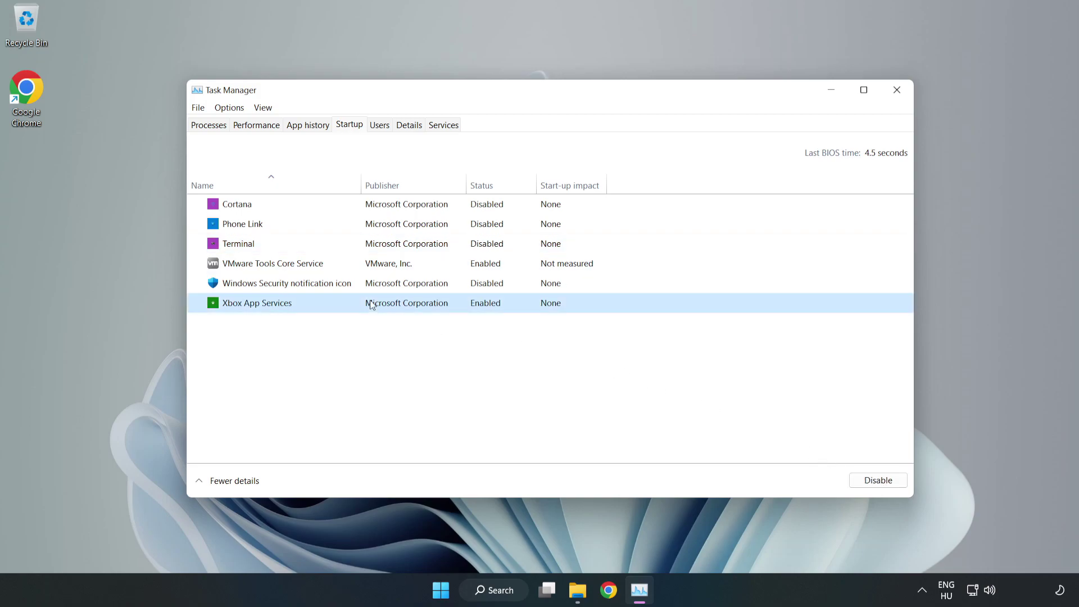
{"action": "left_click", "coordinate": [858, 483]}
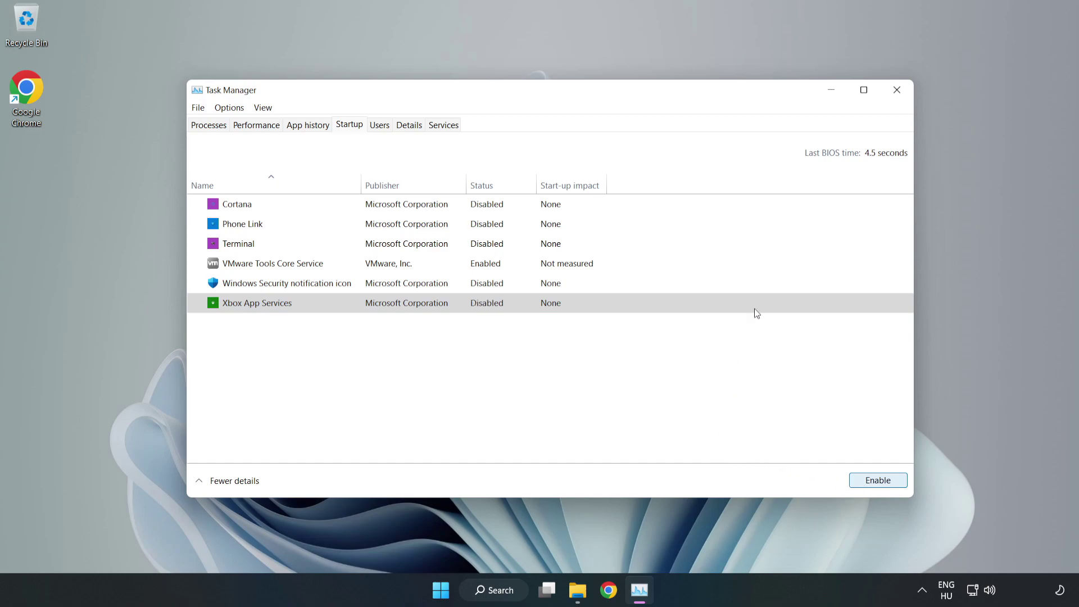
{"action": "left_click", "coordinate": [896, 96]}
{"action": "left_click", "coordinate": [896, 96]}
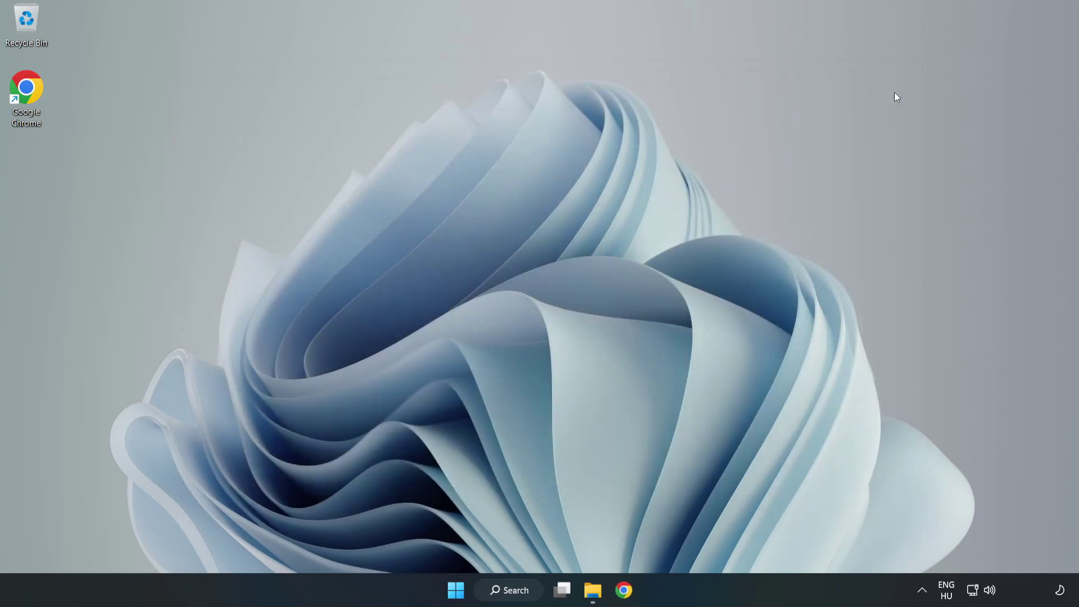
Find Windows Update by searching 'update', check for updates, then close Settings
{"action": "left_click", "coordinate": [516, 593]}
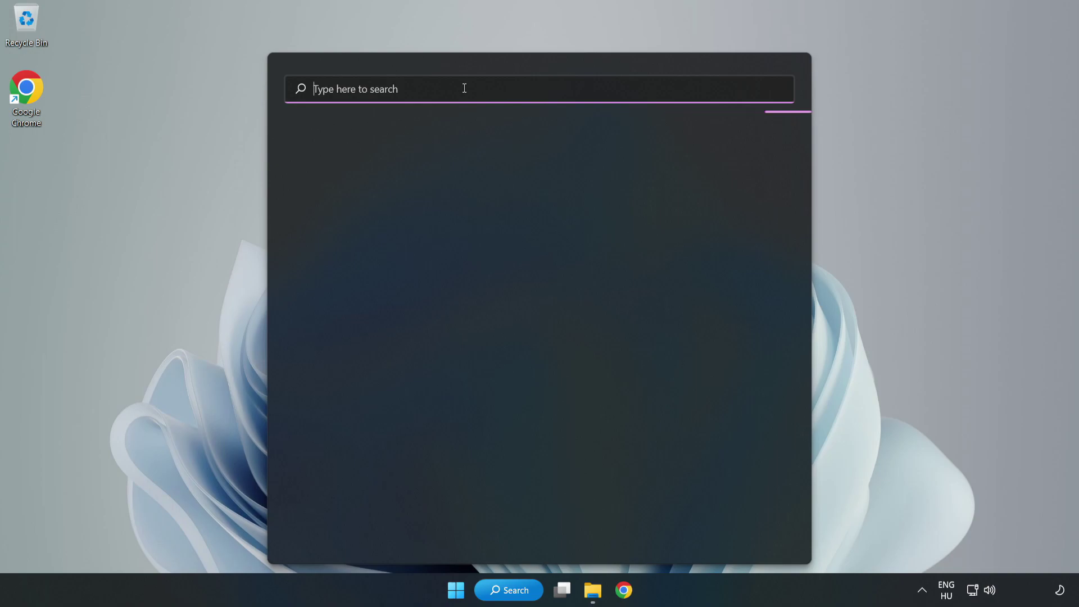
{"action": "type", "text": "update"}
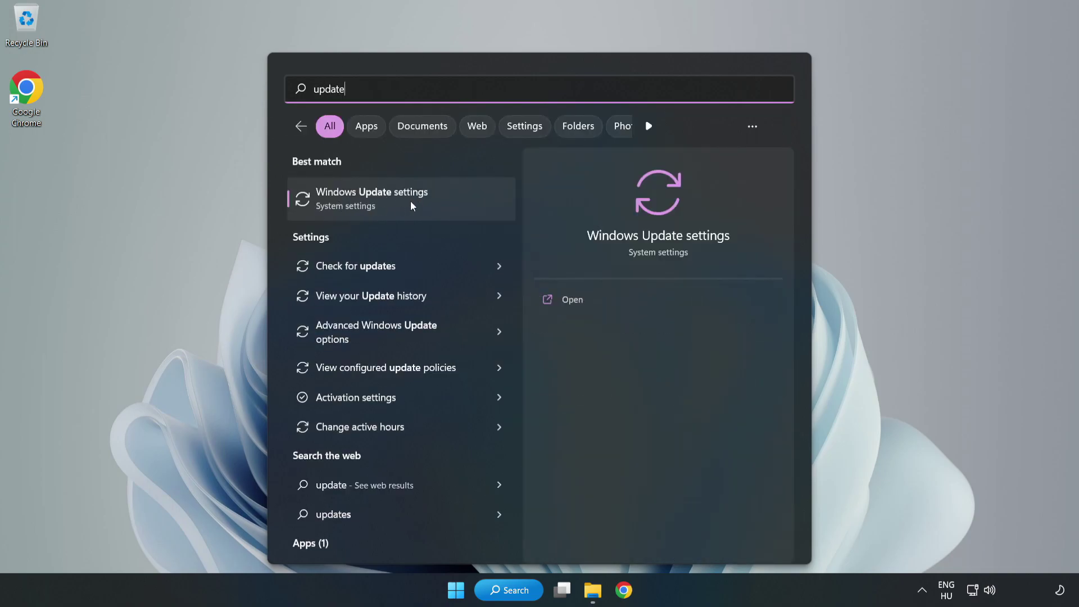
{"action": "left_click", "coordinate": [439, 209]}
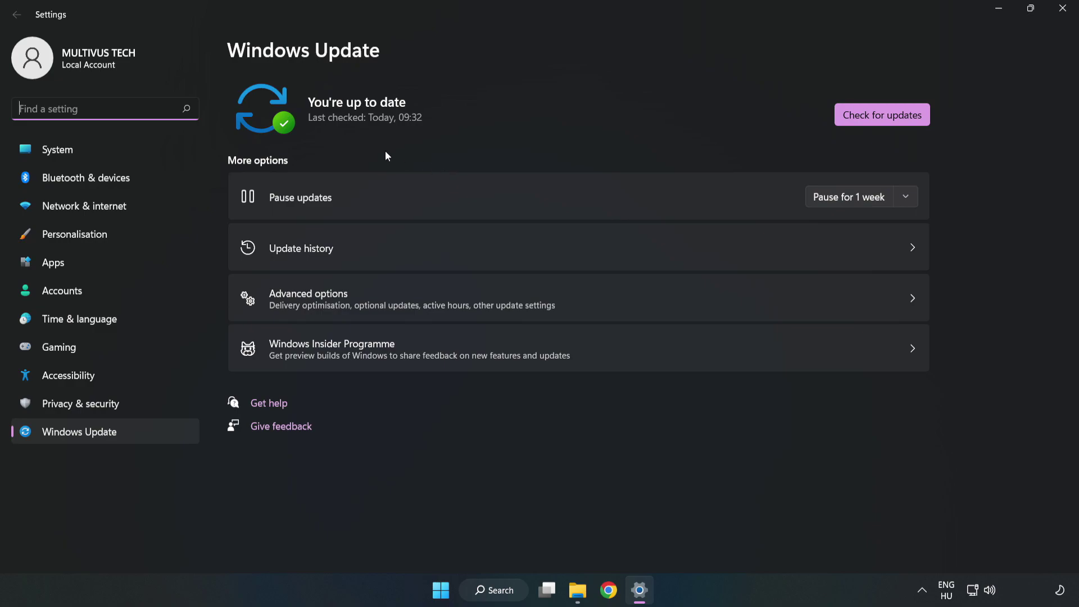
{"action": "left_click", "coordinate": [868, 119]}
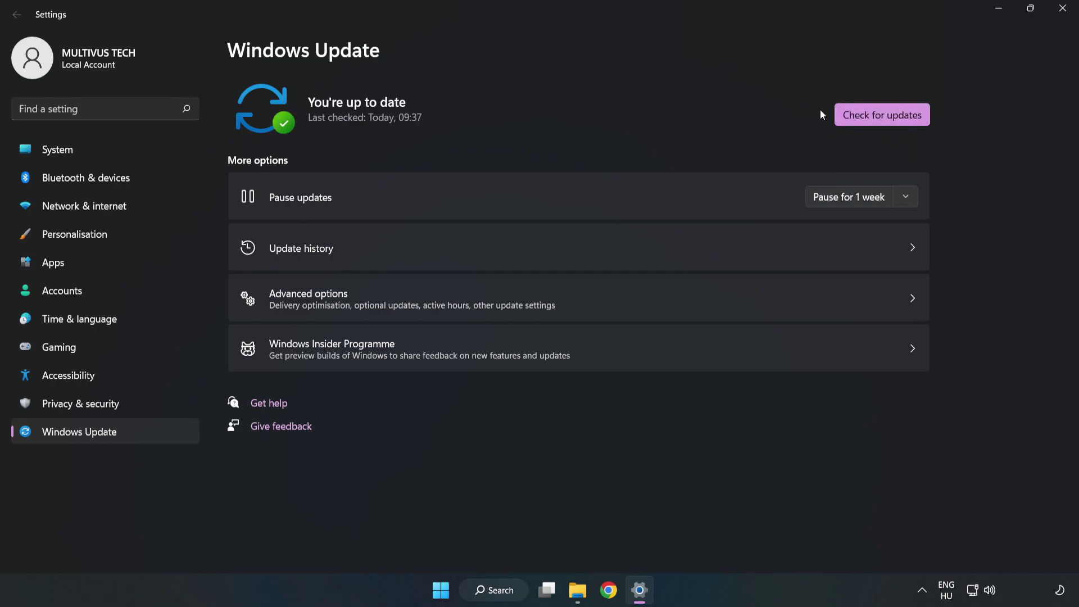
{"action": "left_click", "coordinate": [1061, 9]}
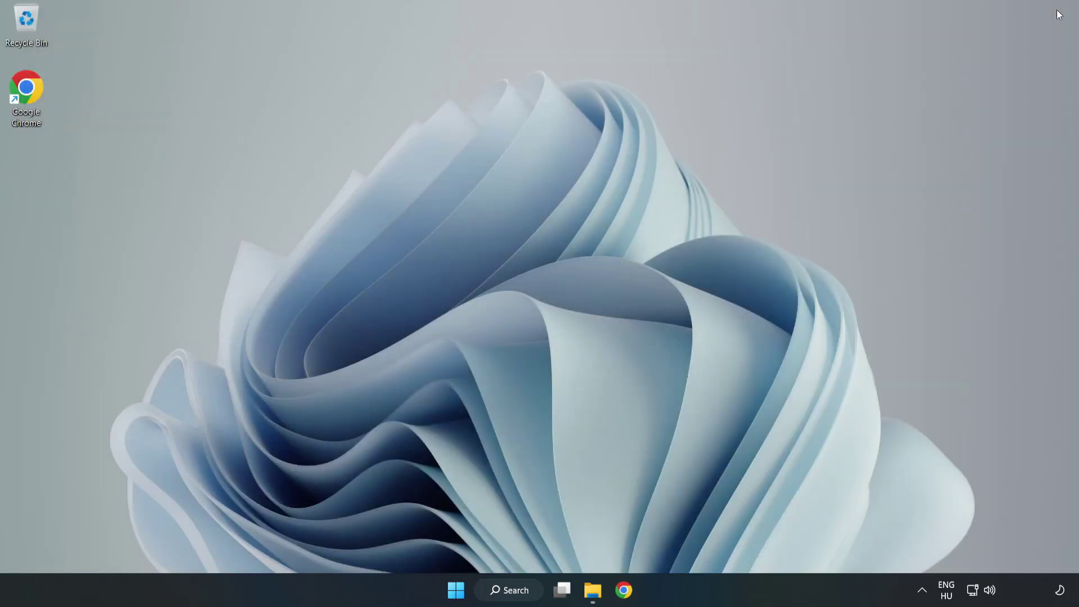
Launch Registry Editor by searching for regedit
{"action": "left_click", "coordinate": [527, 595]}
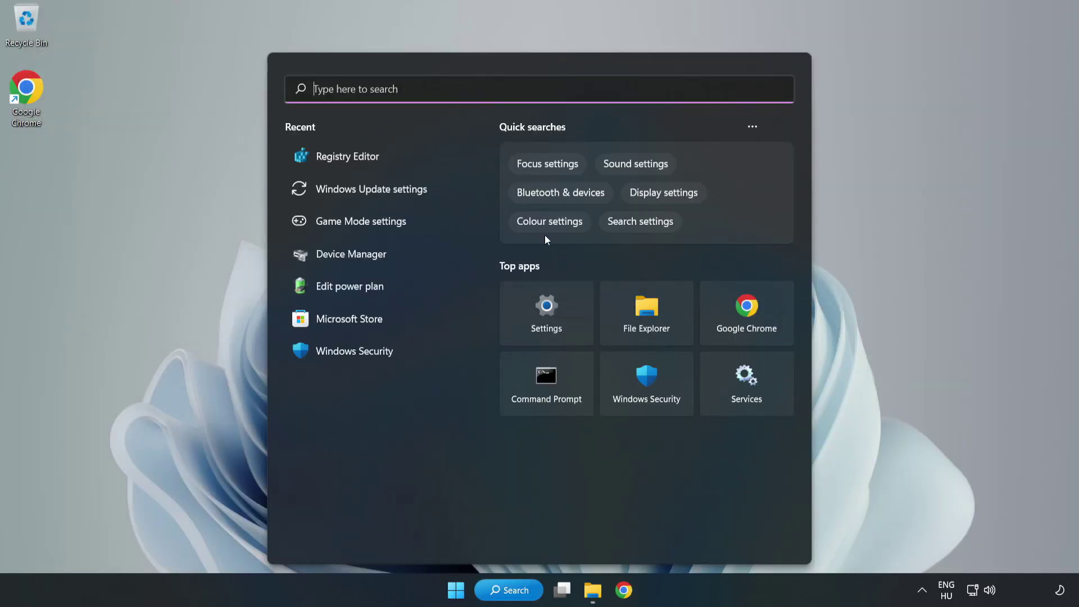
{"action": "type", "text": "regedit"}
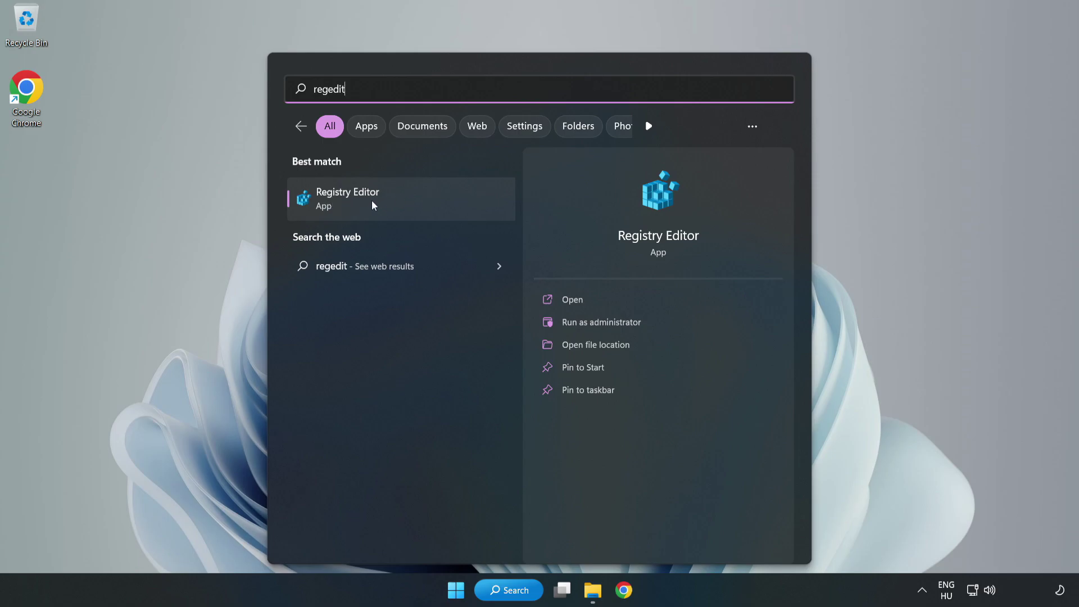
{"action": "left_click", "coordinate": [412, 203]}
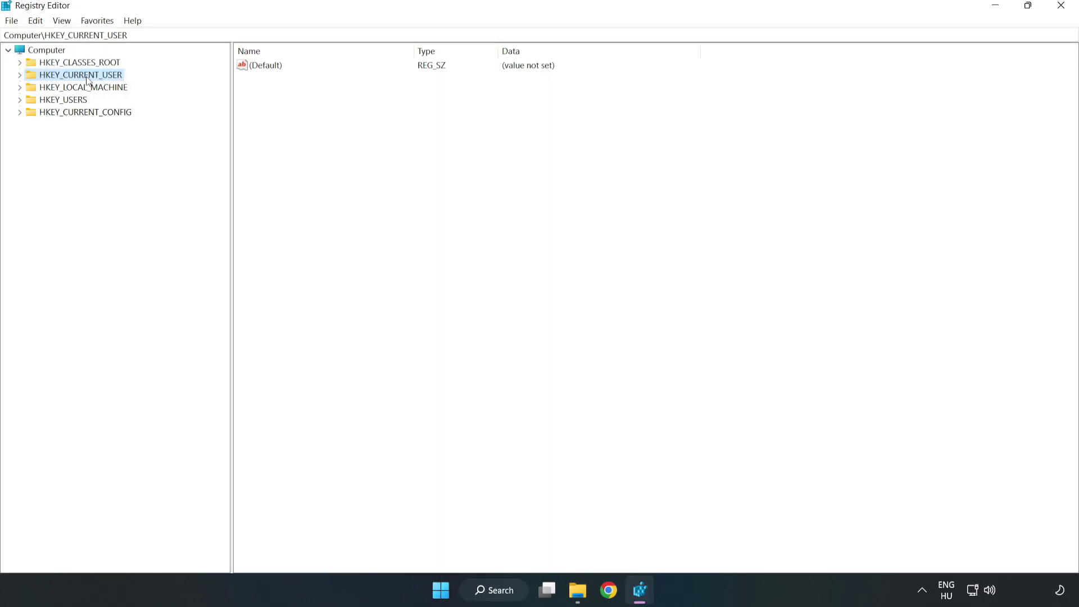
Navigate to HKEY_CURRENT_USER\System\GameConfigStore to view its GameDVR values
{"action": "left_click", "coordinate": [21, 76]}
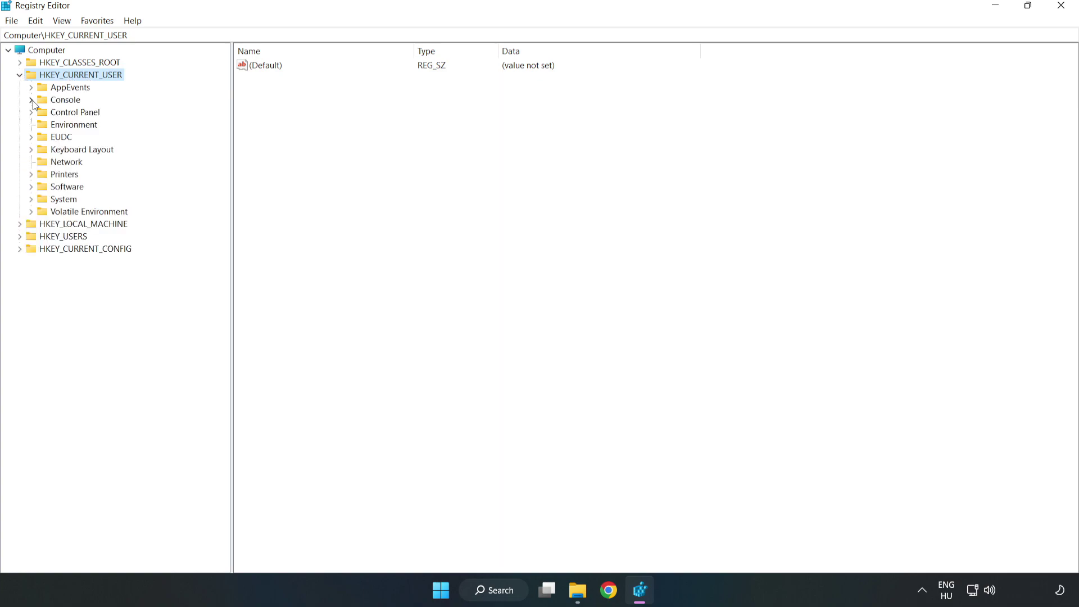
{"action": "left_click", "coordinate": [31, 200]}
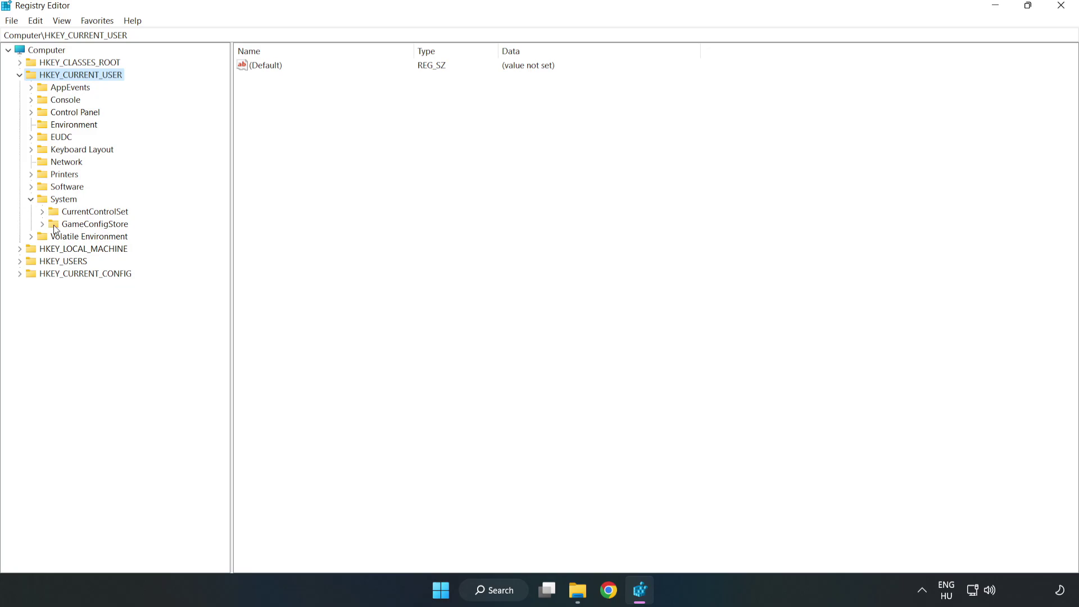
{"action": "left_click", "coordinate": [91, 226]}
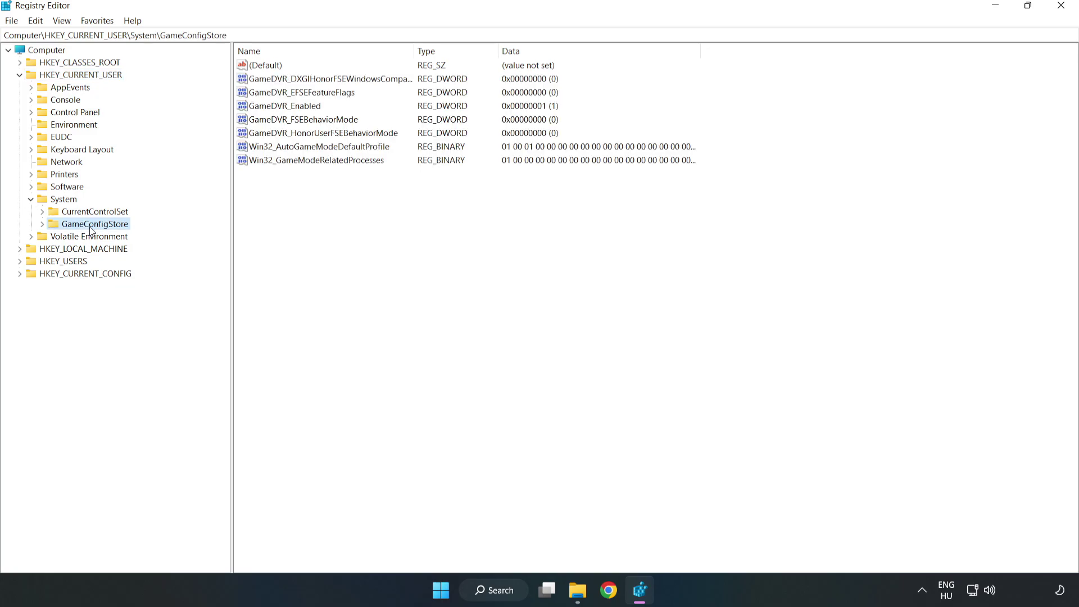
Change GameDVR_Enabled from 1 to 0, then collapse the HKEY_CURRENT_USER branch
{"action": "left_click", "coordinate": [269, 108]}
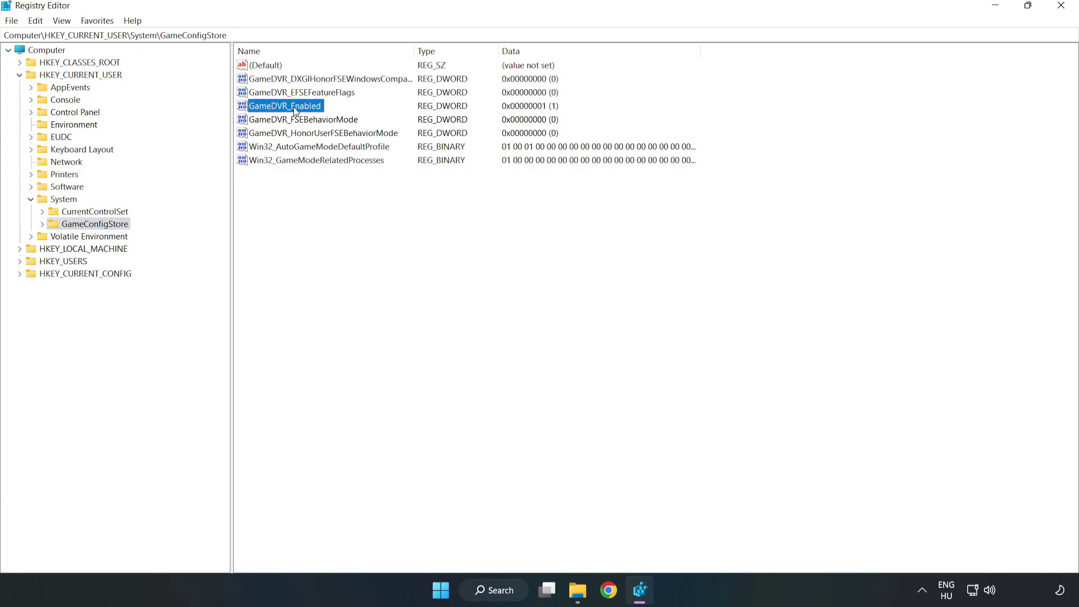
{"action": "right_click", "coordinate": [295, 110]}
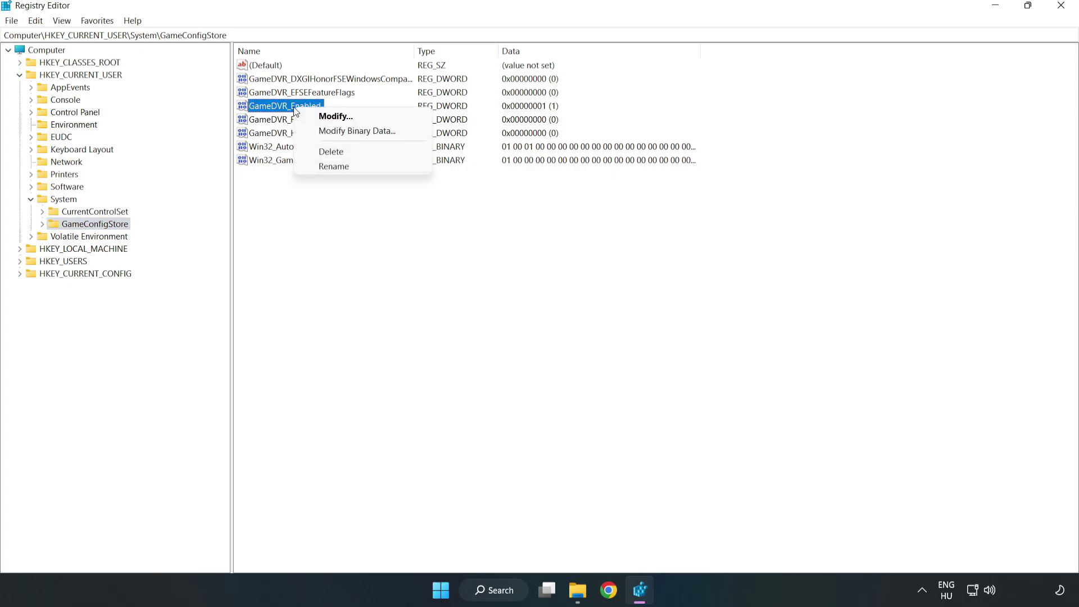
{"action": "left_click", "coordinate": [343, 117]}
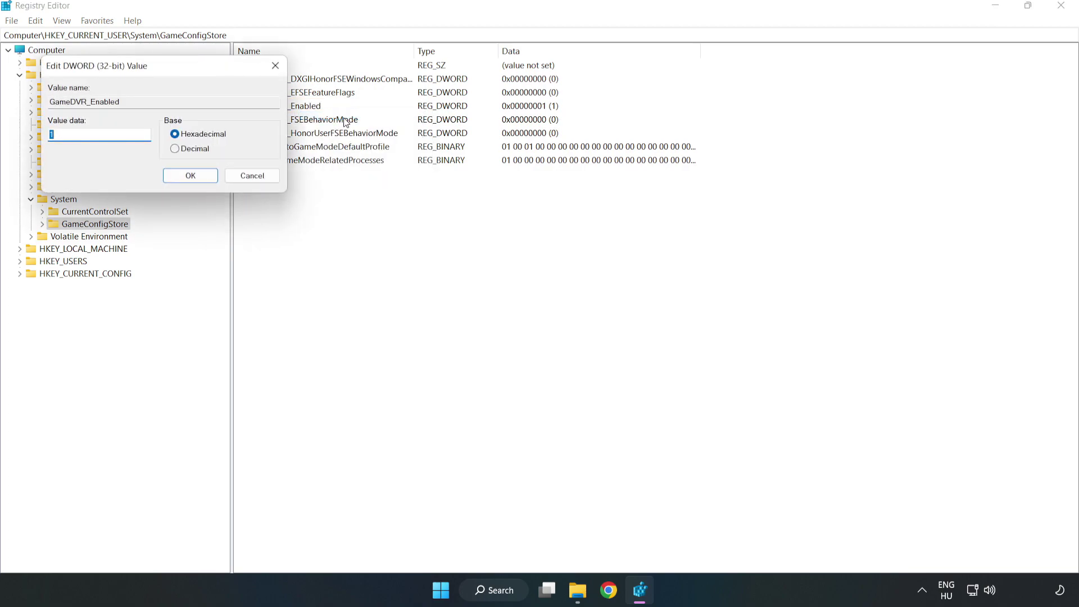
{"action": "left_click_drag", "start_coordinate": [217, 72], "coordinate": [603, 227]}
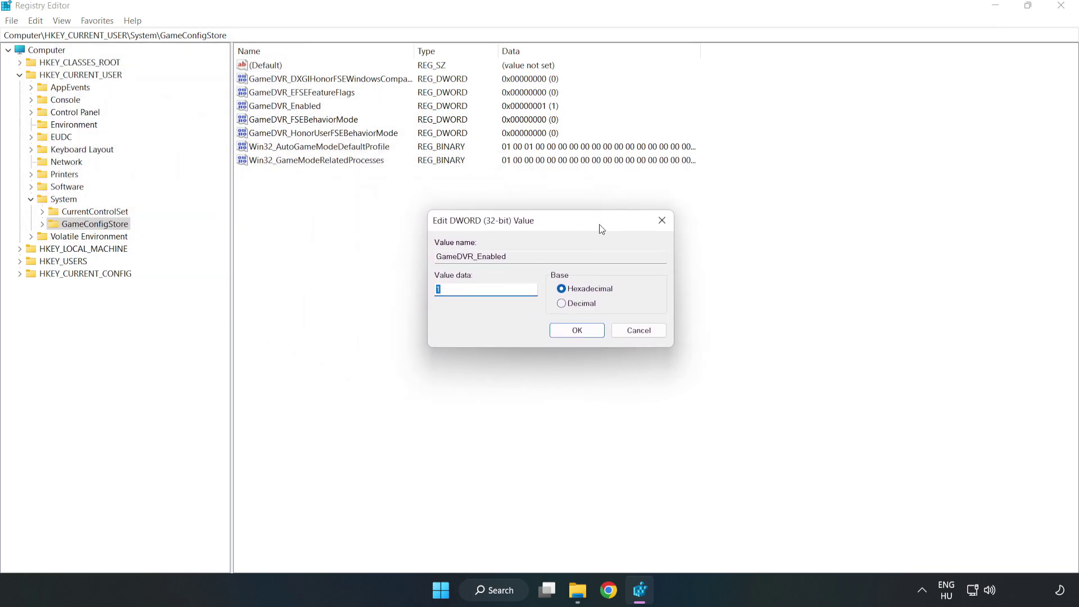
{"action": "left_click", "coordinate": [453, 291]}
{"action": "left_click_drag", "start_coordinate": [452, 293], "coordinate": [374, 281]}
{"action": "type", "text": "0"}
{"action": "left_click", "coordinate": [577, 331]}
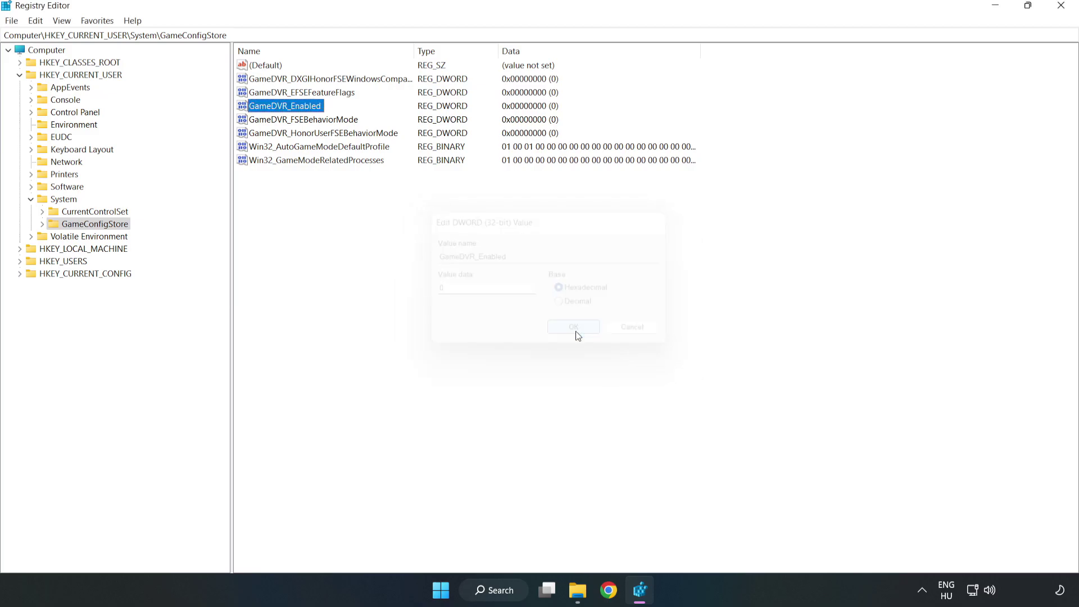
{"action": "left_click", "coordinate": [19, 77]}
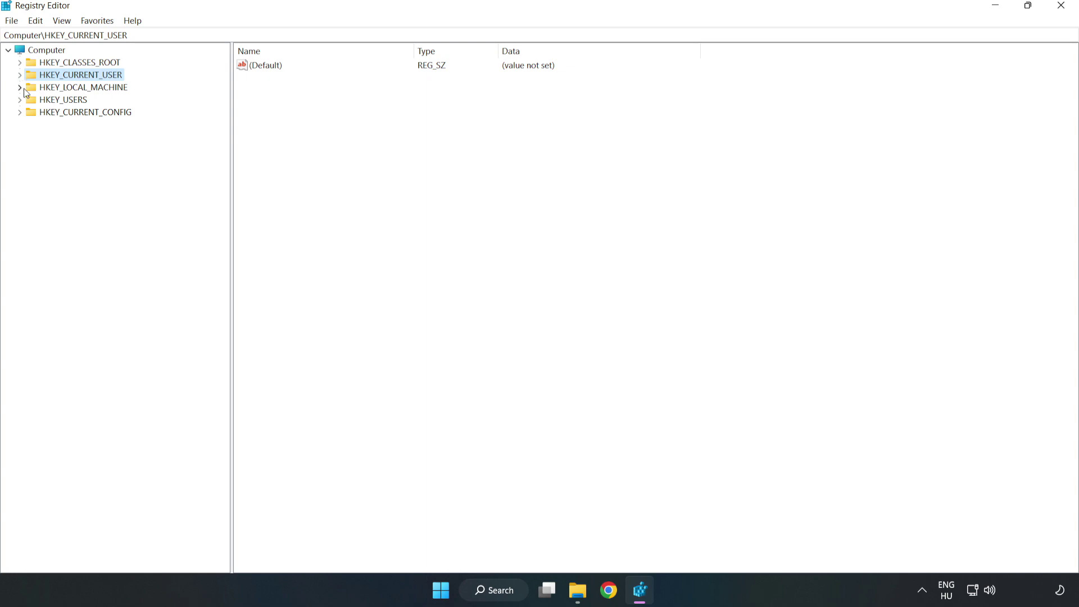
Navigate to HKLM\SOFTWARE\Microsoft\PolicyManager\default\ApplicationManagement\AllowGameDVR
{"action": "double_click", "coordinate": [26, 88]}
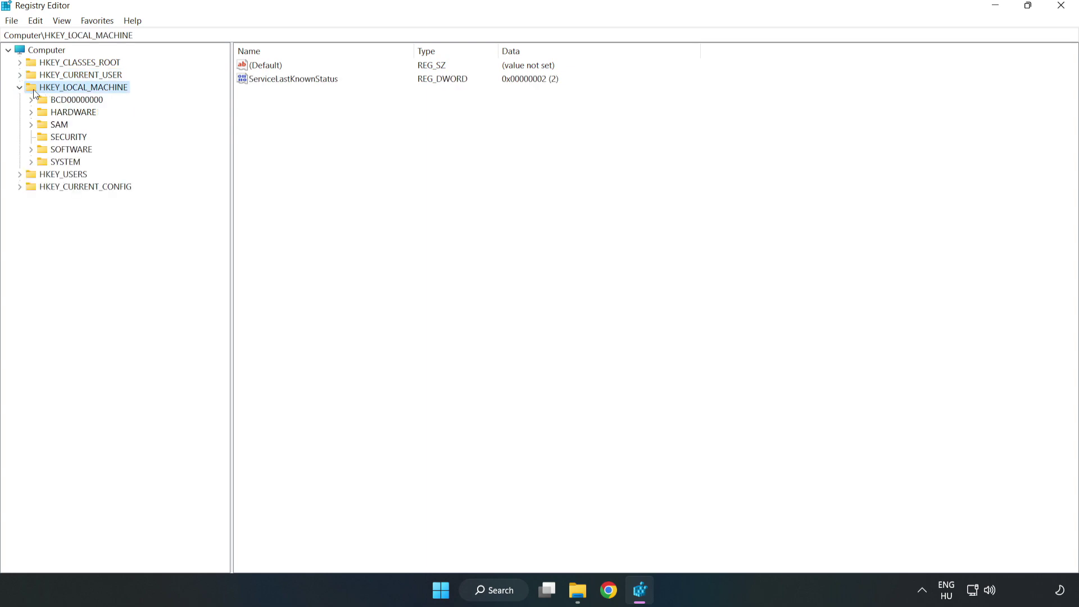
{"action": "left_click", "coordinate": [32, 149]}
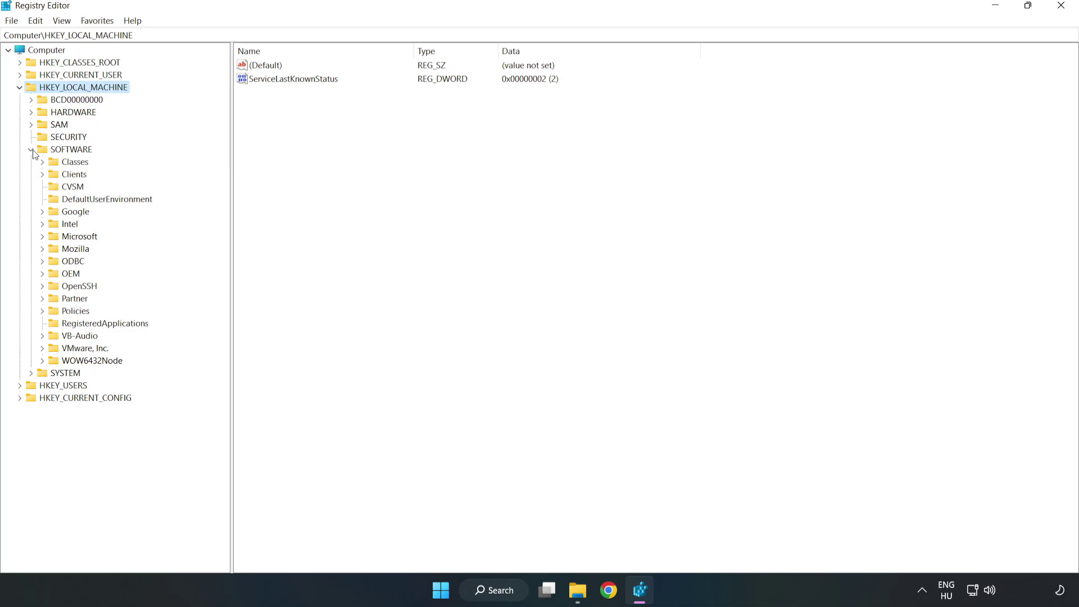
{"action": "left_click", "coordinate": [43, 238]}
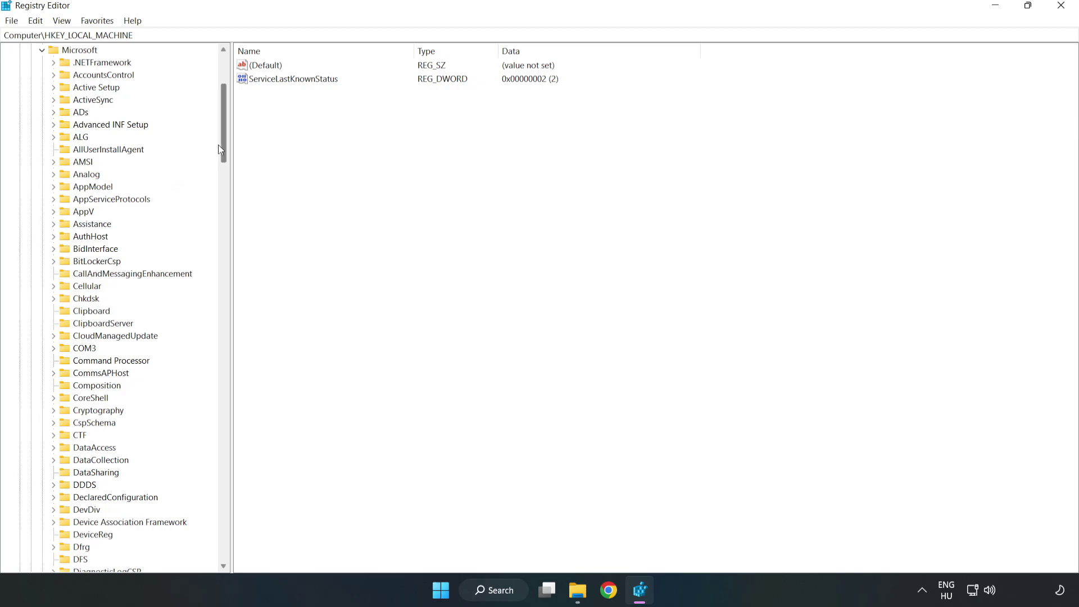
{"action": "left_click_drag", "start_coordinate": [222, 144], "coordinate": [247, 401]}
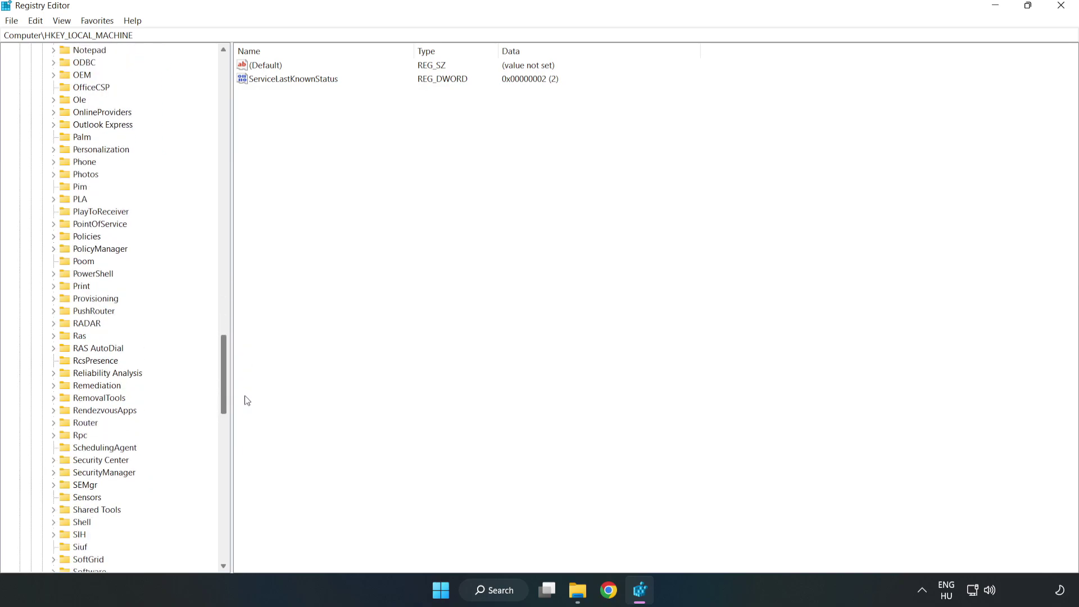
{"action": "left_click", "coordinate": [53, 249]}
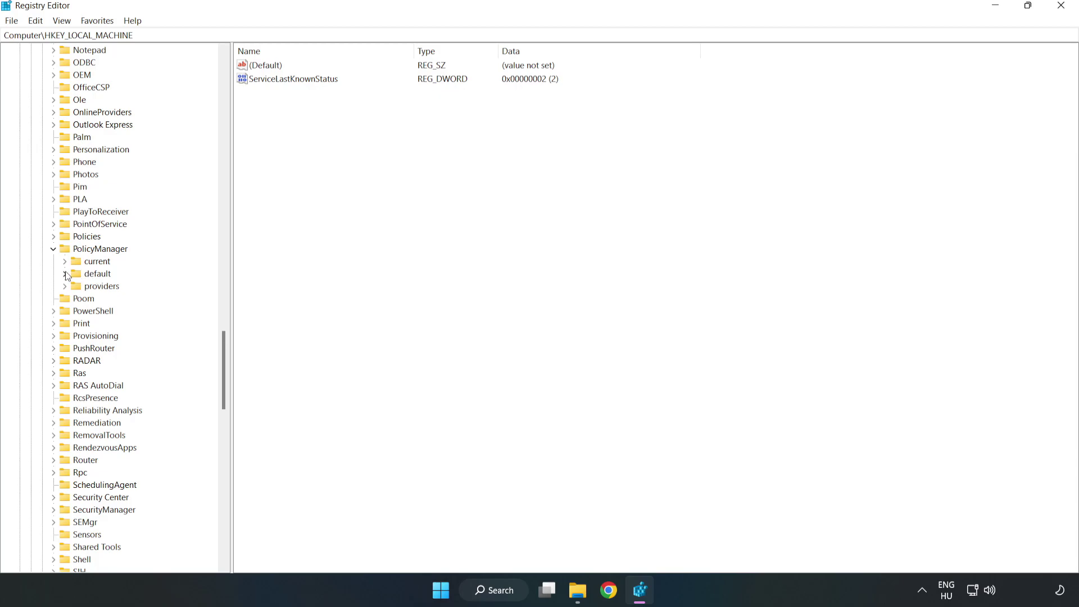
{"action": "left_click", "coordinate": [65, 273]}
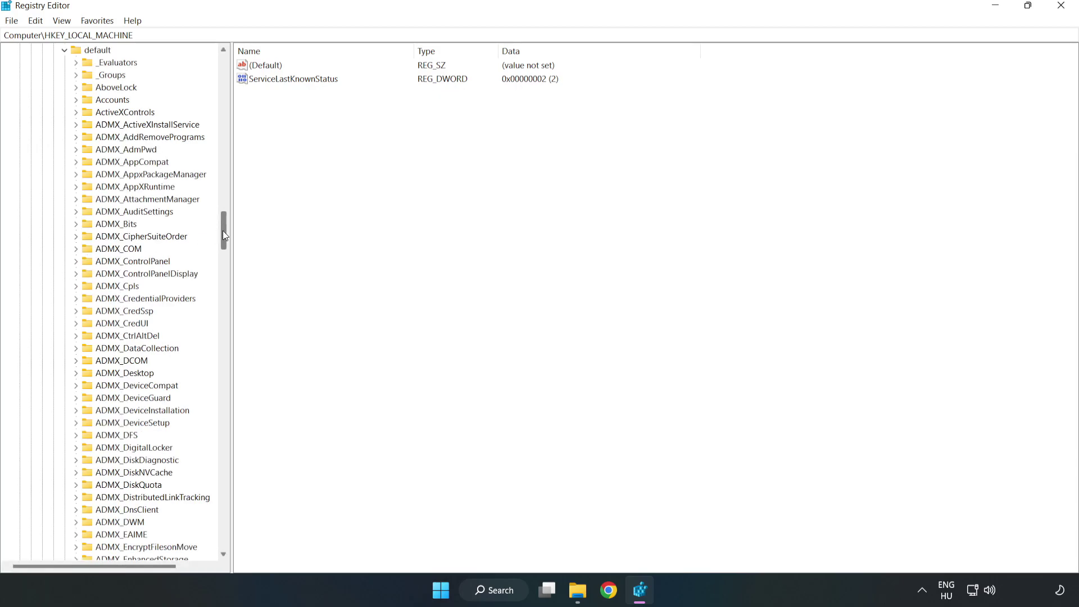
{"action": "left_click_drag", "start_coordinate": [224, 230], "coordinate": [220, 362]}
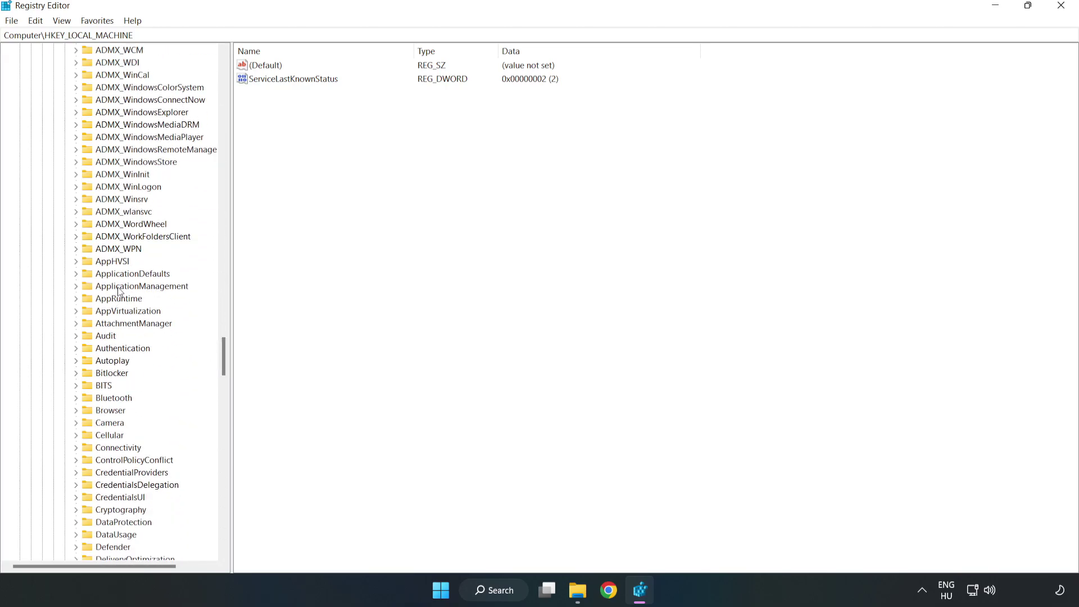
{"action": "left_click", "coordinate": [79, 286]}
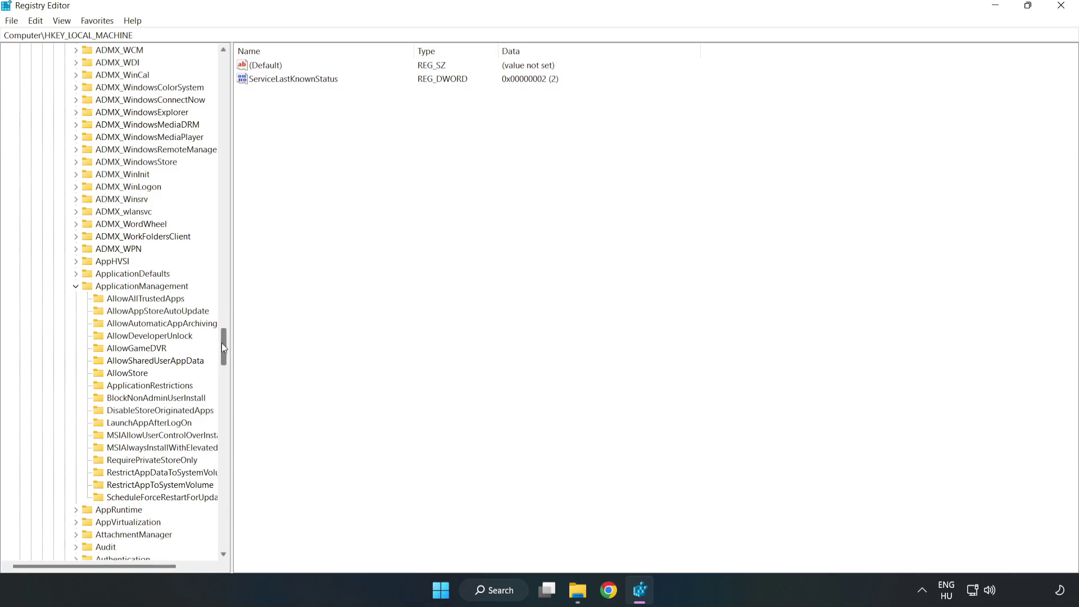
{"action": "left_click", "coordinate": [126, 349]}
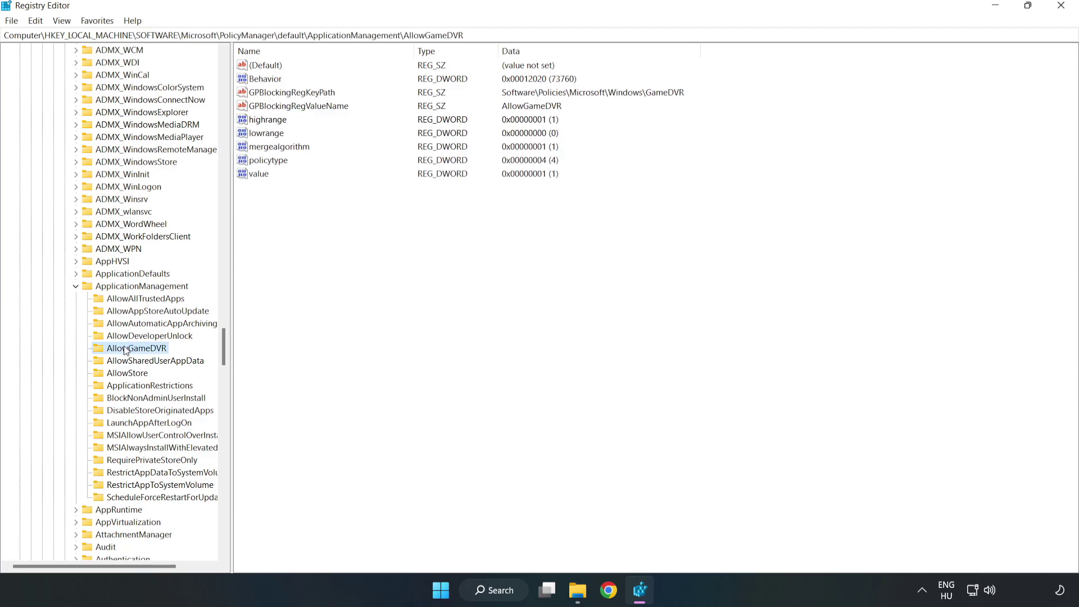
Set the AllowGameDVR 'value' entry's data to 0
{"action": "left_click", "coordinate": [251, 176]}
{"action": "right_click", "coordinate": [264, 179]}
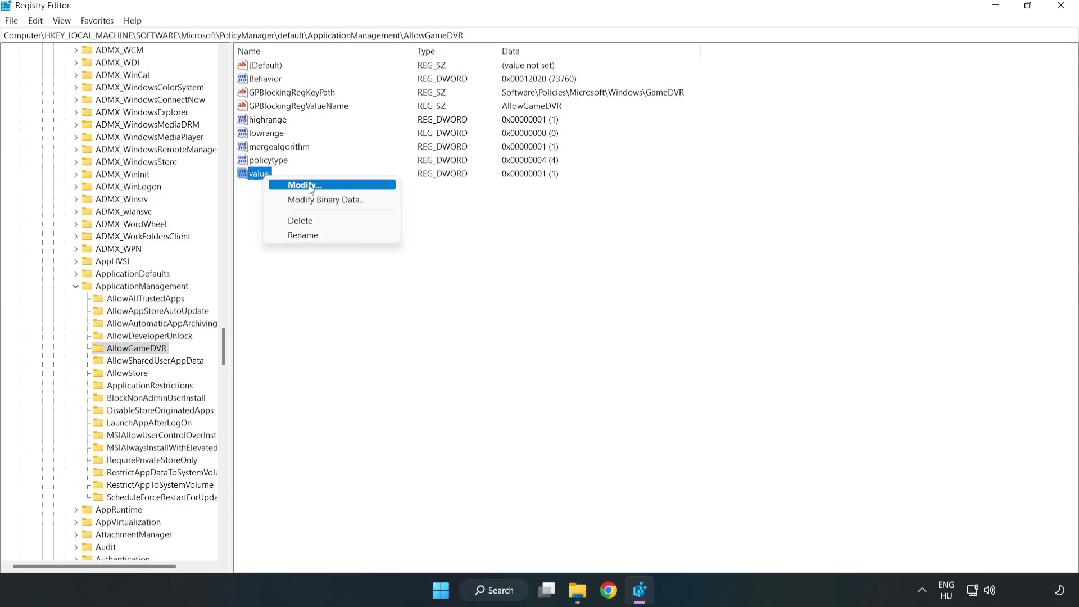
{"action": "left_click", "coordinate": [311, 186]}
{"action": "left_click_drag", "start_coordinate": [199, 73], "coordinate": [546, 219]}
{"action": "type", "text": "0"}
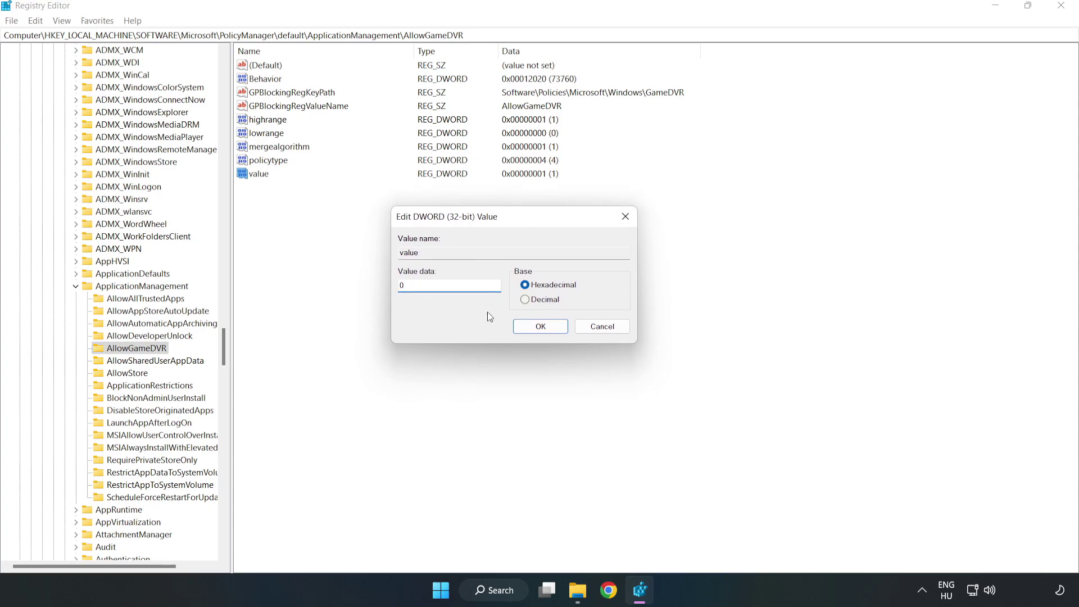
{"action": "left_click", "coordinate": [542, 327]}
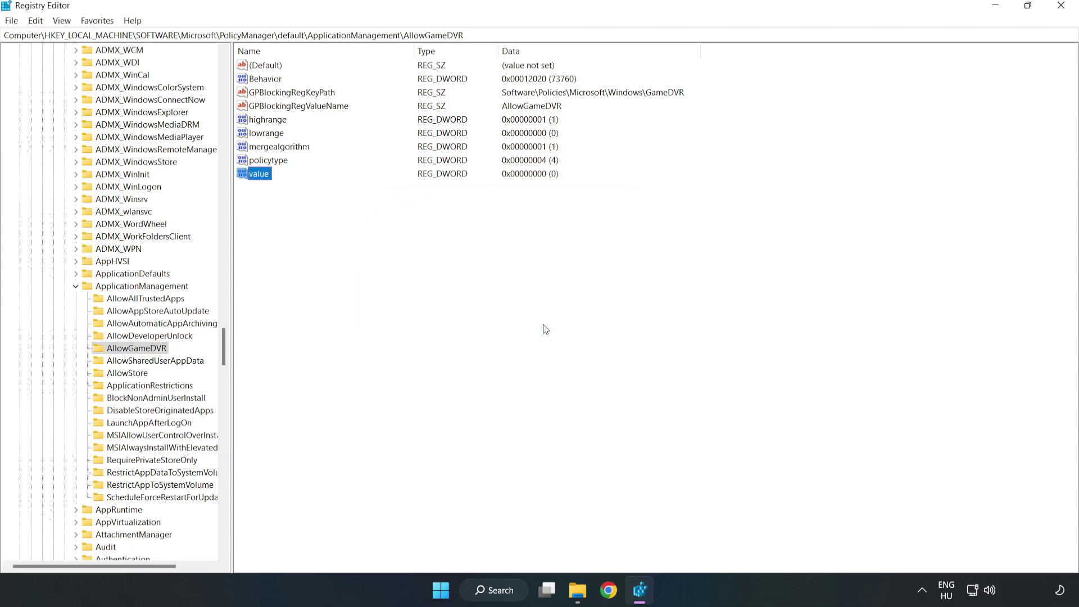
Close Registry Editor and download dxwebsetup.exe from the DirectX End-User Runtime Web Installer page
{"action": "left_click", "coordinate": [1061, 7]}
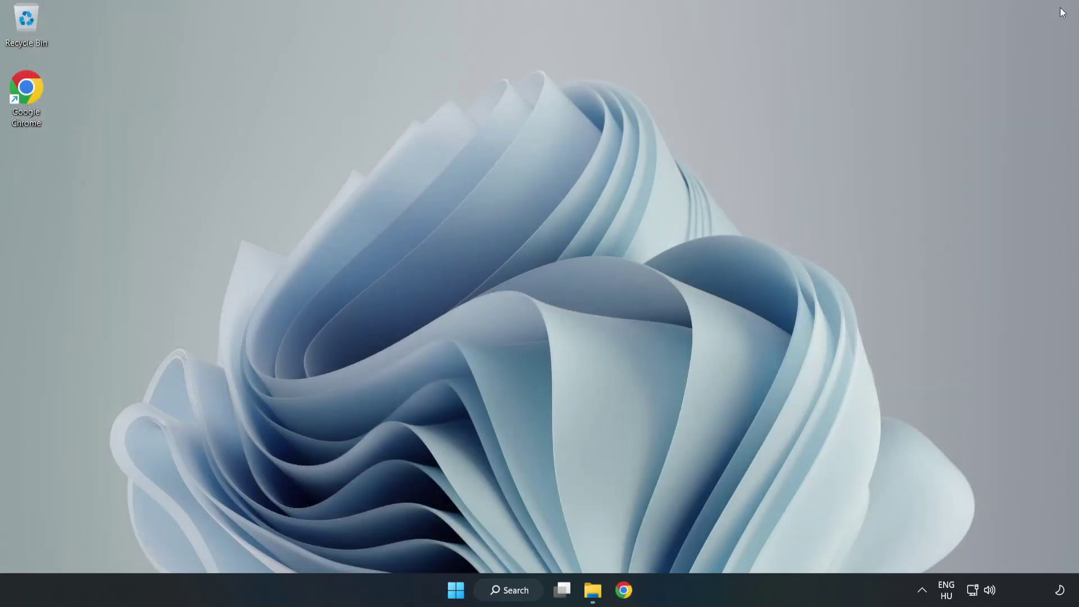
{"action": "left_click", "coordinate": [625, 597]}
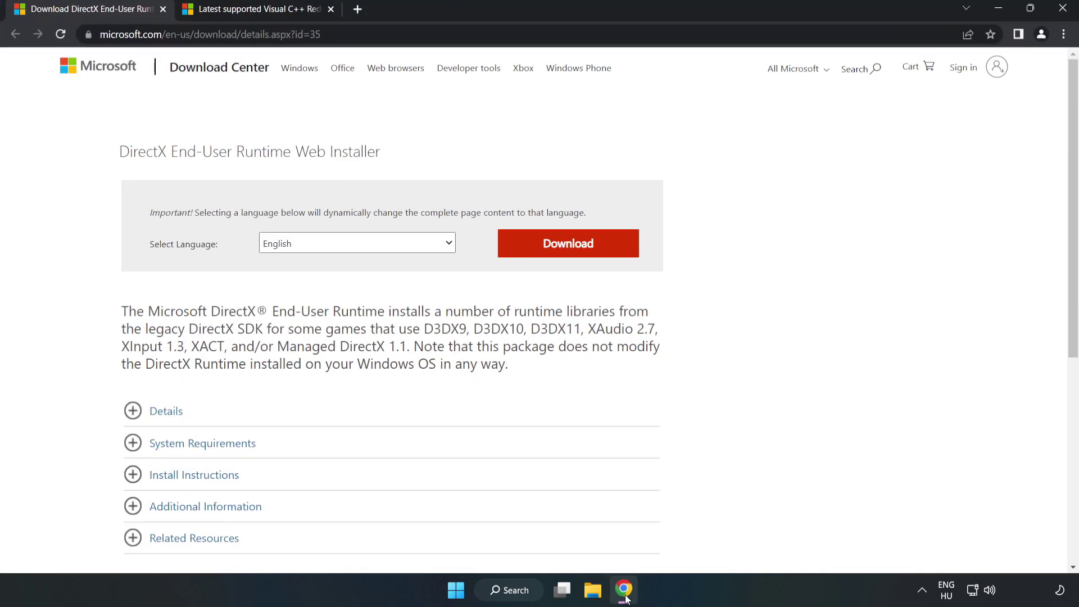
{"action": "left_click", "coordinate": [355, 32]}
{"action": "left_click_drag", "start_coordinate": [269, 34], "coordinate": [355, 32]}
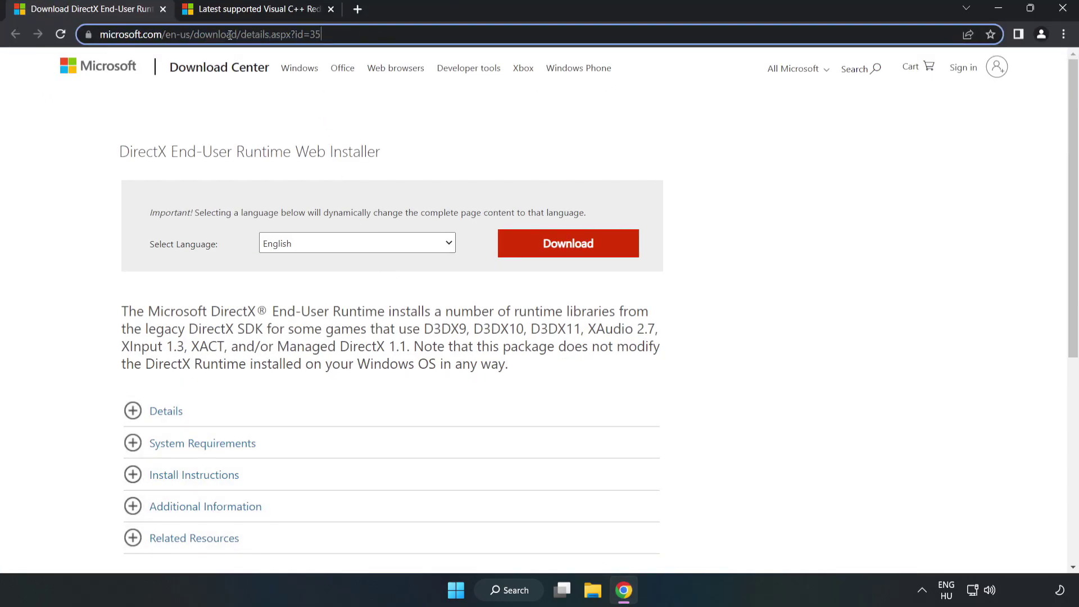
{"action": "left_click", "coordinate": [436, 128]}
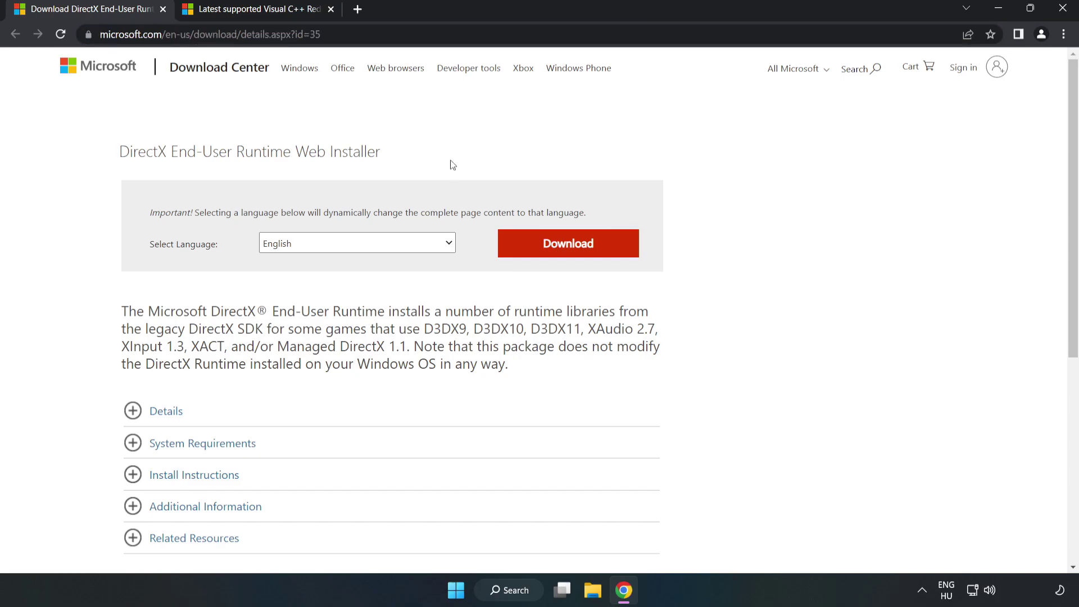
{"action": "left_click", "coordinate": [575, 256]}
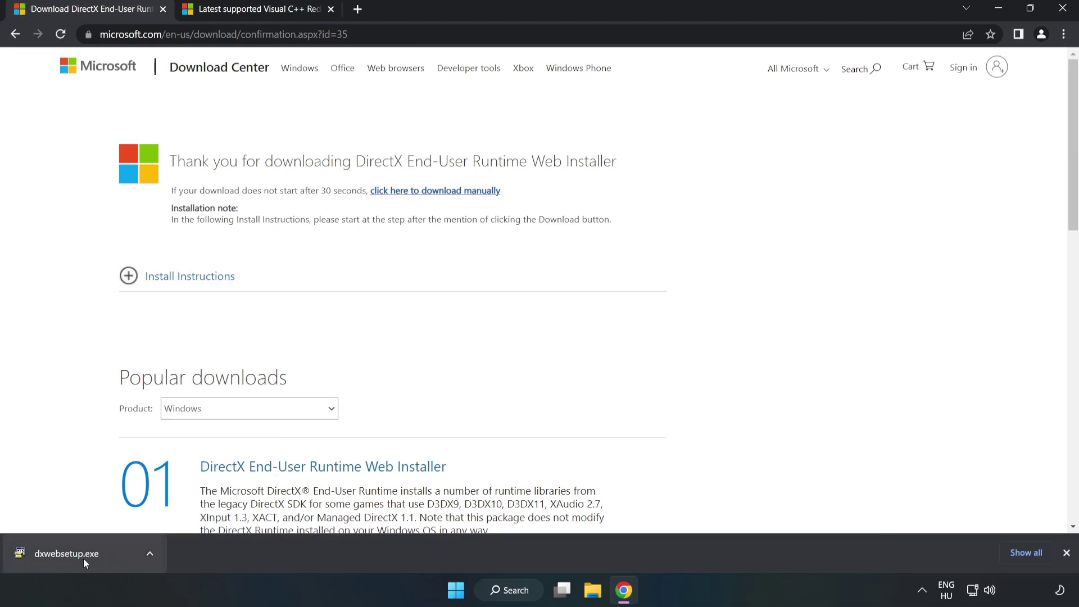
Run dxwebsetup.exe, accept the license, skip the Bing Bar, and finish DirectX setup
{"action": "left_click", "coordinate": [109, 556]}
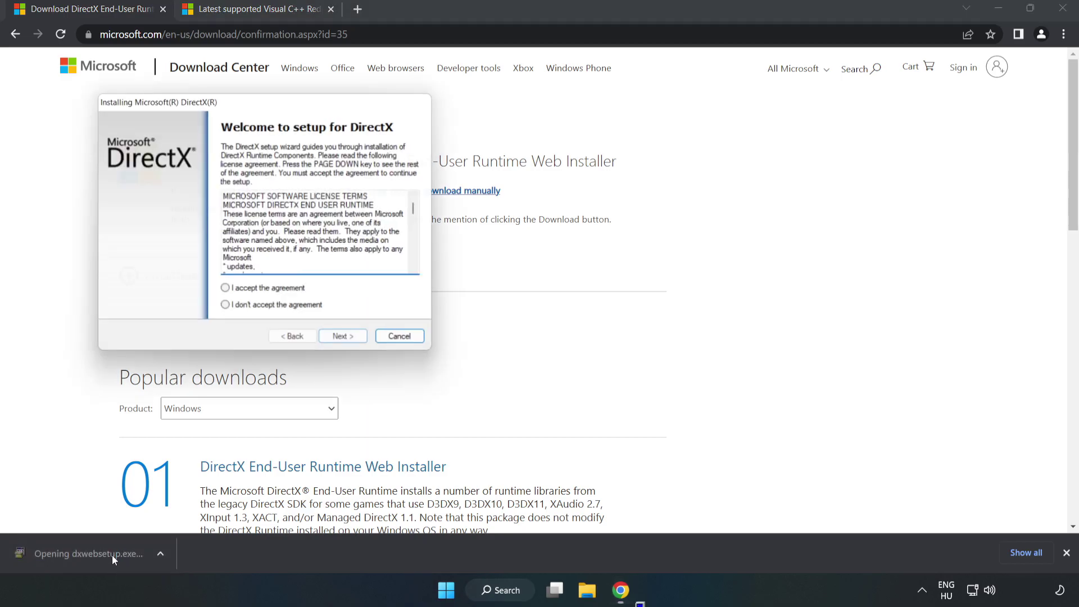
{"action": "left_click_drag", "start_coordinate": [245, 107], "coordinate": [514, 159]}
{"action": "left_click_drag", "start_coordinate": [695, 270], "coordinate": [695, 327]}
{"action": "left_click", "coordinate": [497, 346]}
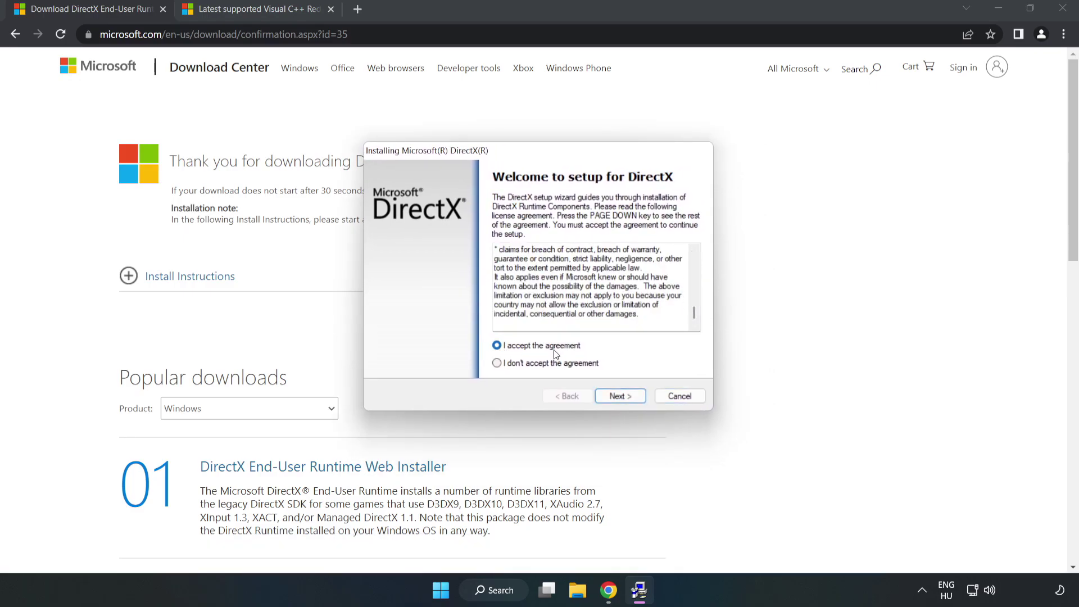
{"action": "left_click", "coordinate": [620, 396]}
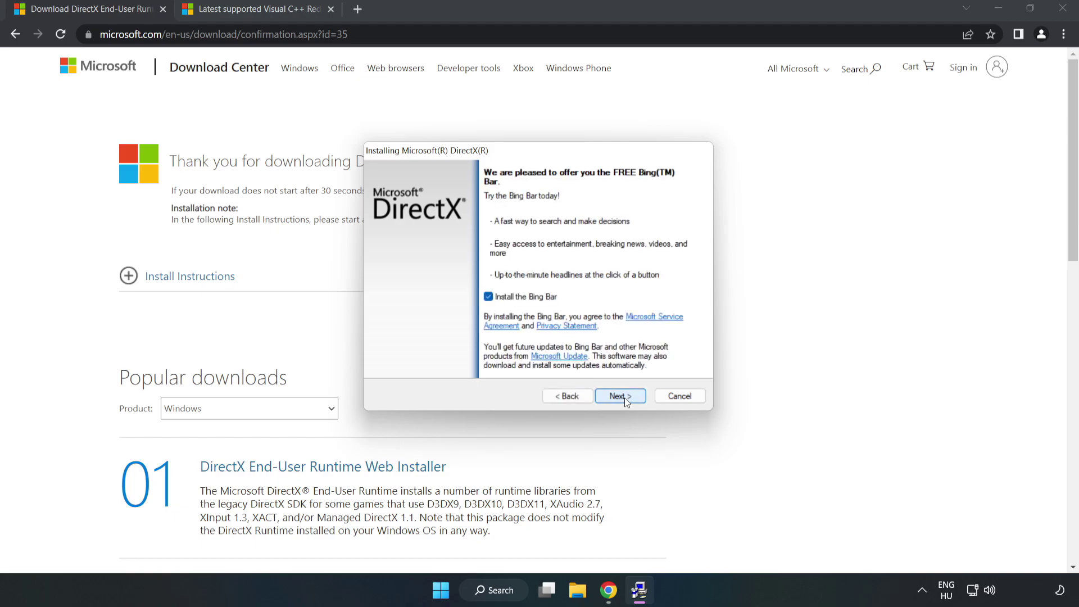
{"action": "left_click", "coordinate": [488, 298]}
{"action": "left_click", "coordinate": [620, 396]}
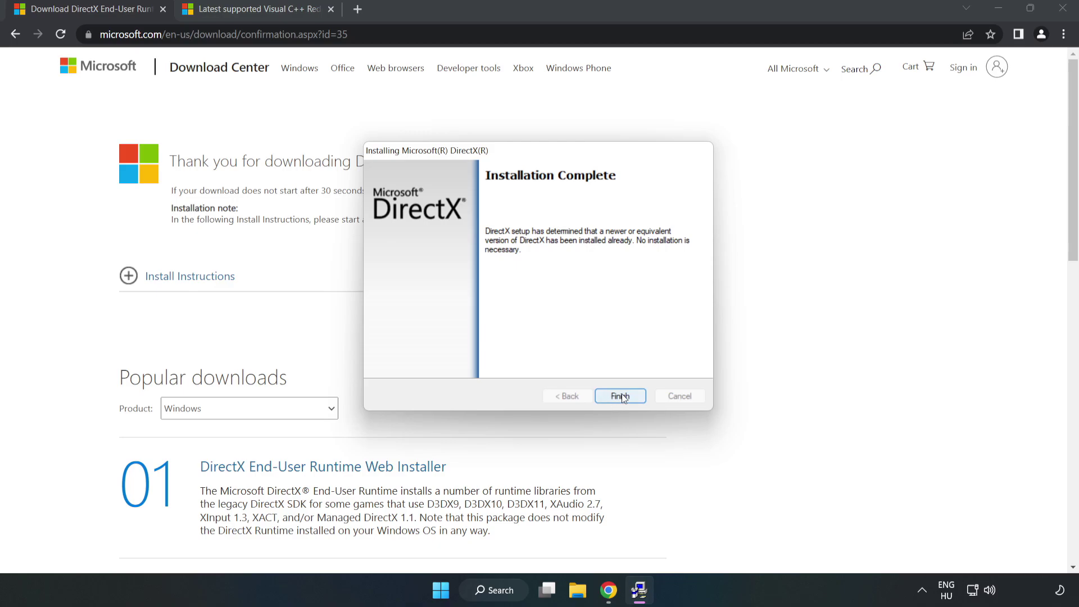
{"action": "left_click", "coordinate": [620, 396]}
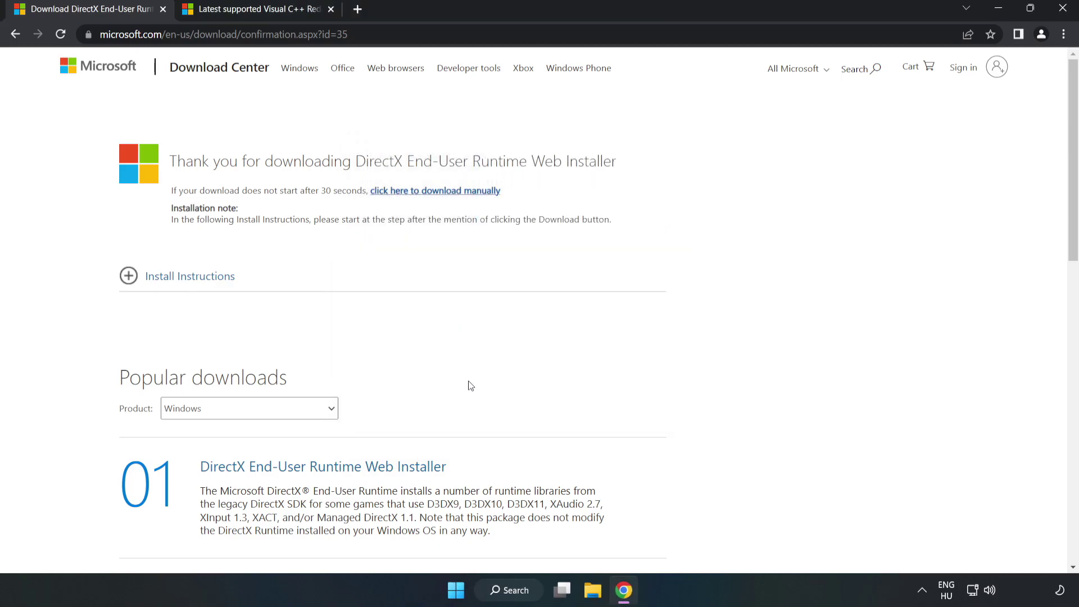
Close the DirectX tab and scroll Microsoft Learn to the redistributable download table
{"action": "left_click", "coordinate": [163, 10]}
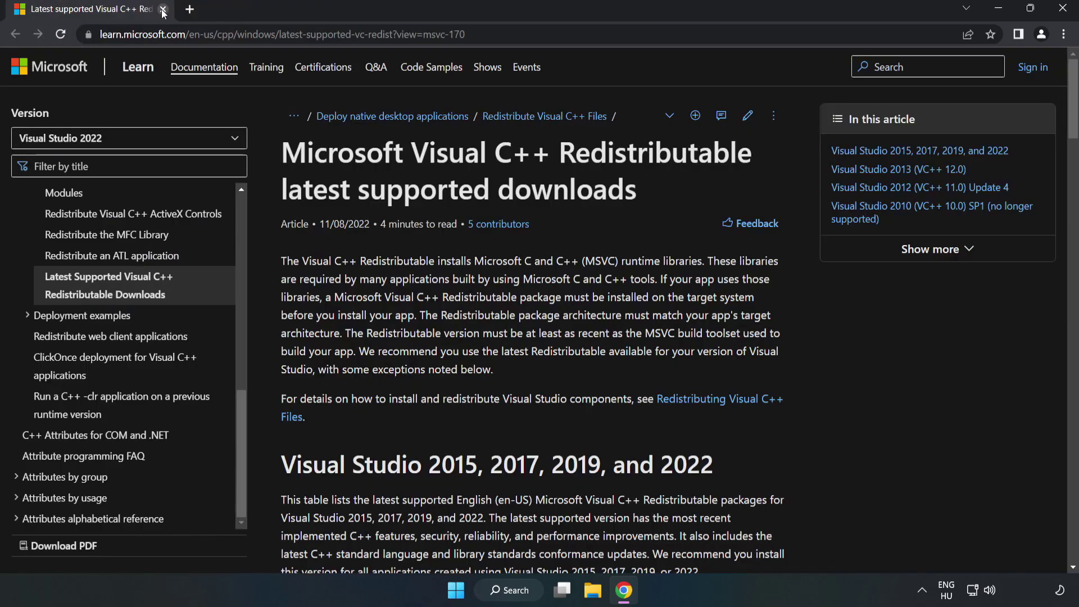
{"action": "left_click", "coordinate": [246, 34]}
{"action": "key", "text": "End"}
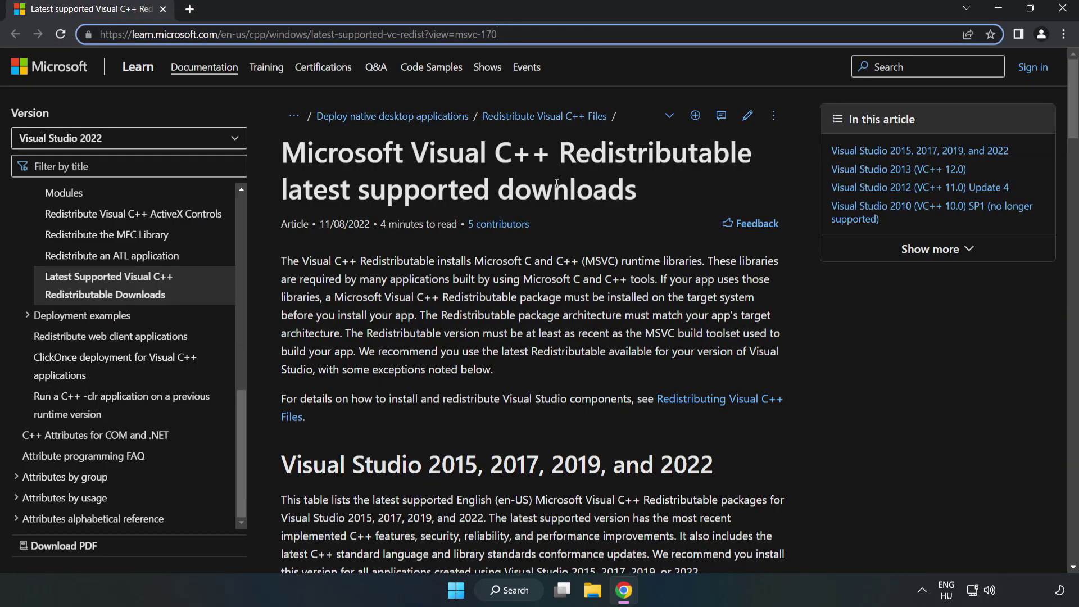
{"action": "left_click", "coordinate": [556, 183]}
{"action": "left_click_drag", "start_coordinate": [1073, 127], "coordinate": [1073, 145]}
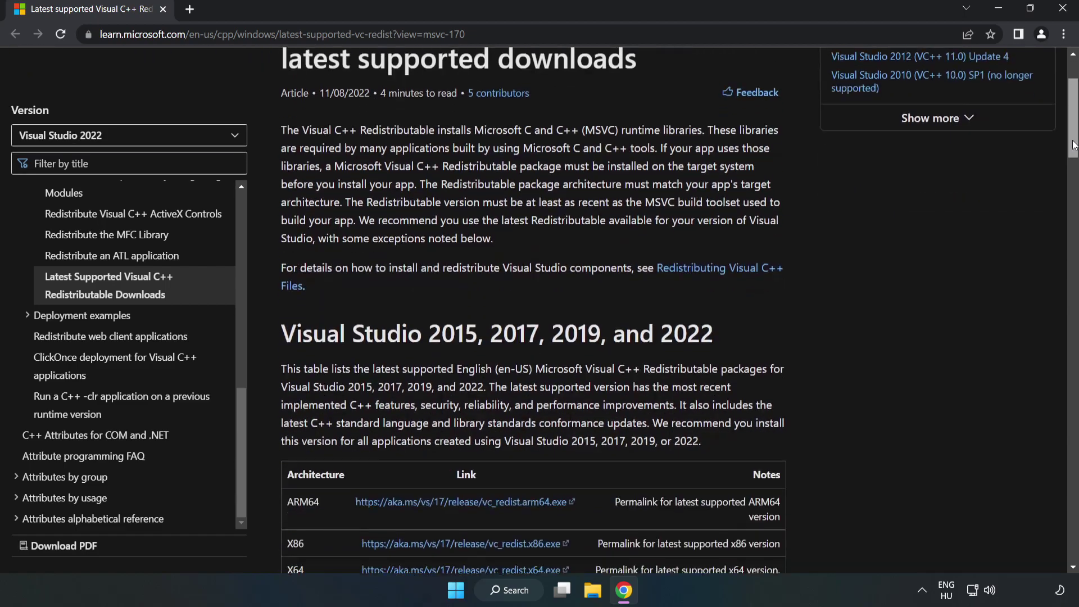
{"action": "scroll", "coordinate": [1073, 145], "scroll_direction": "down", "scroll_amount": 4}
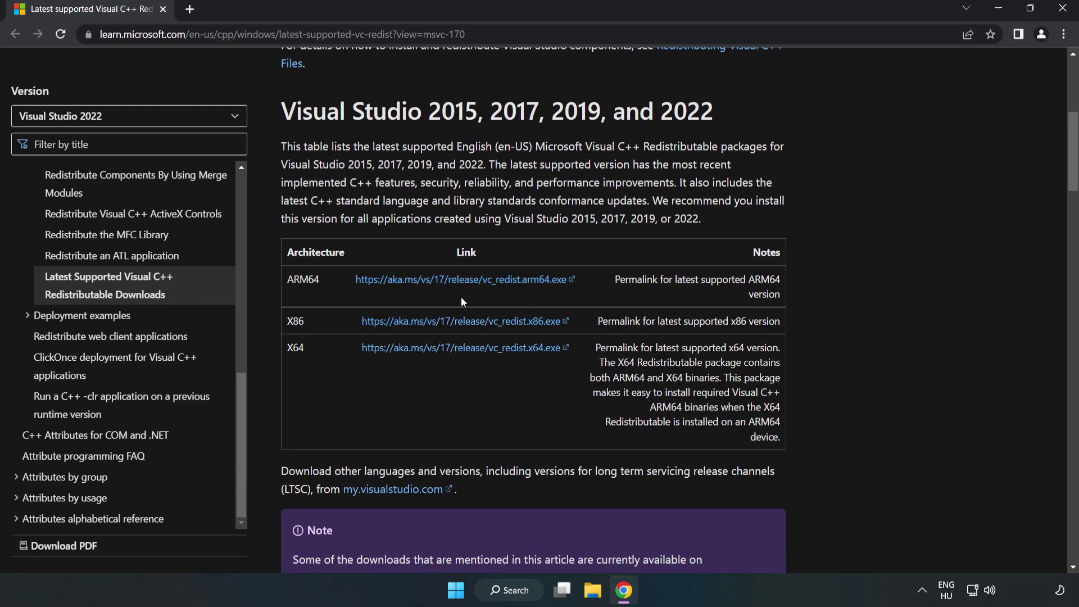
Download the ARM64 and x86 Visual C++ redistributables, allow multiple downloads, and run VC_redist.arm64.exe
{"action": "left_click", "coordinate": [458, 279]}
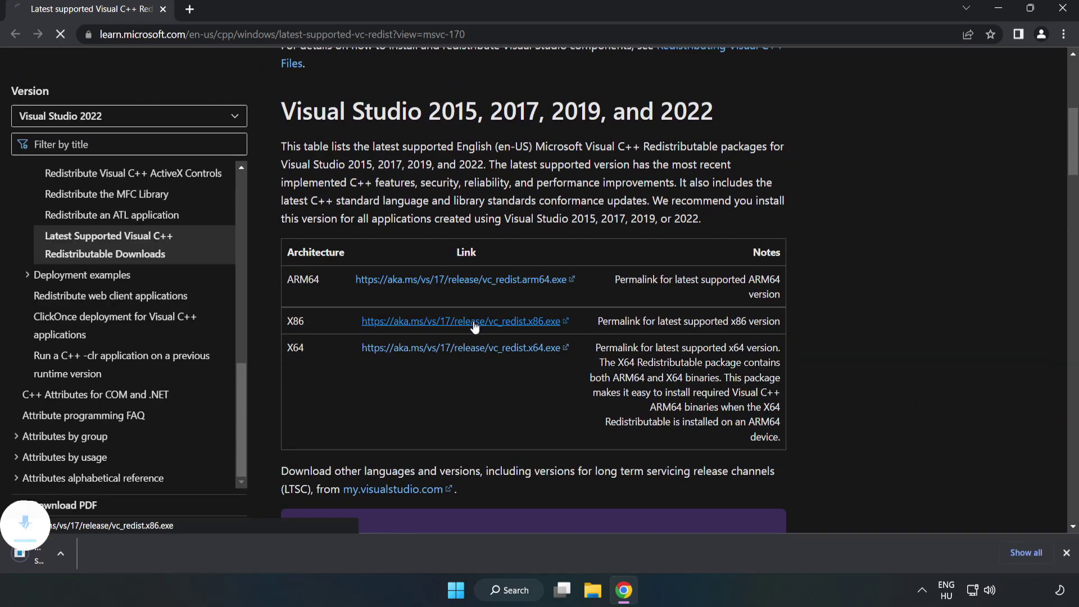
{"action": "left_click", "coordinate": [475, 325]}
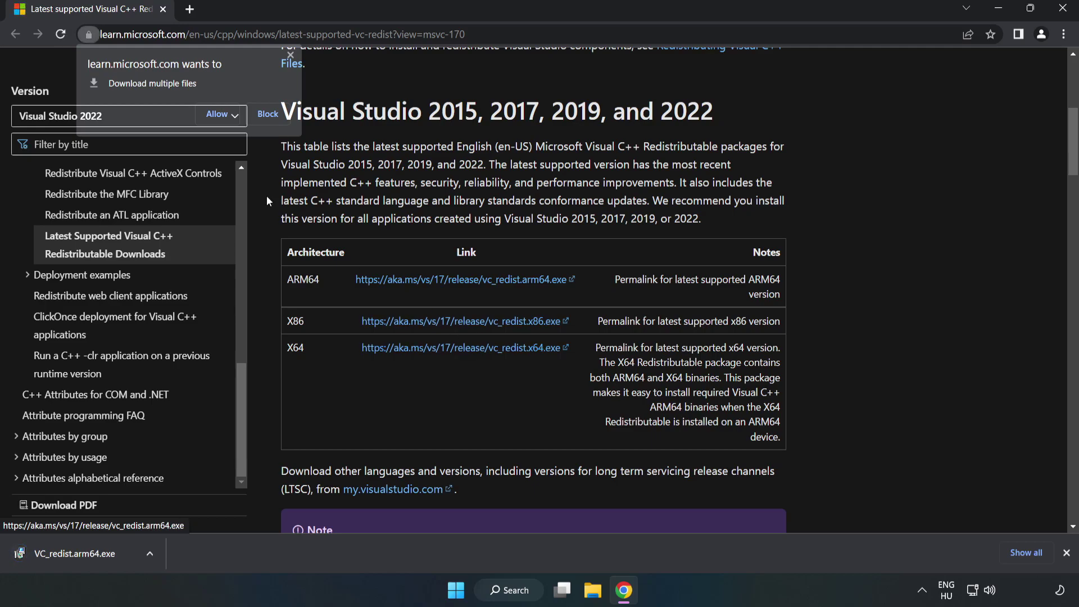
{"action": "left_click", "coordinate": [218, 114]}
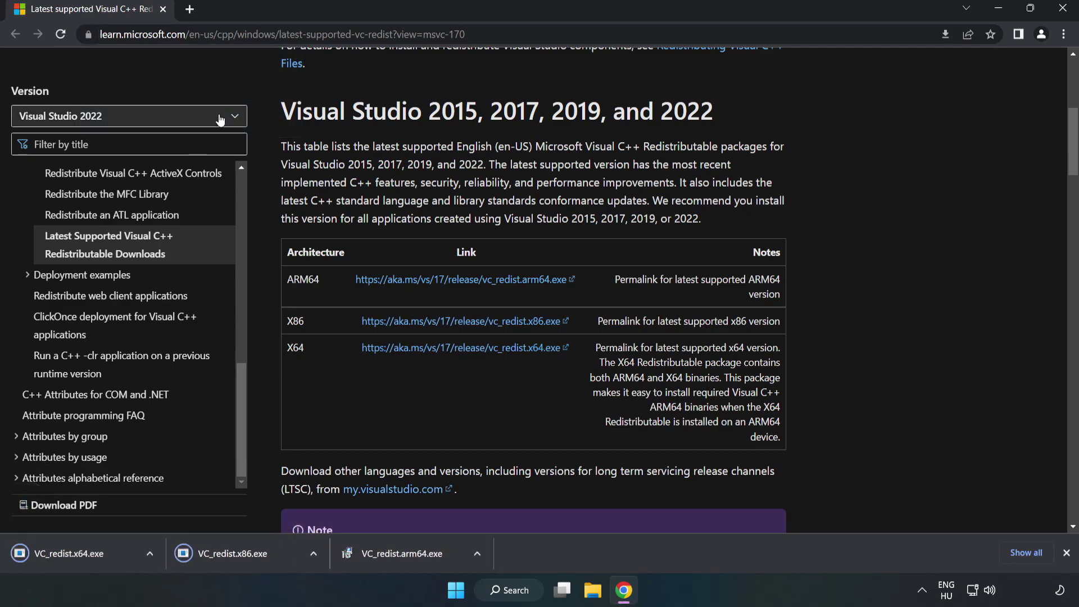
{"action": "left_click", "coordinate": [413, 558]}
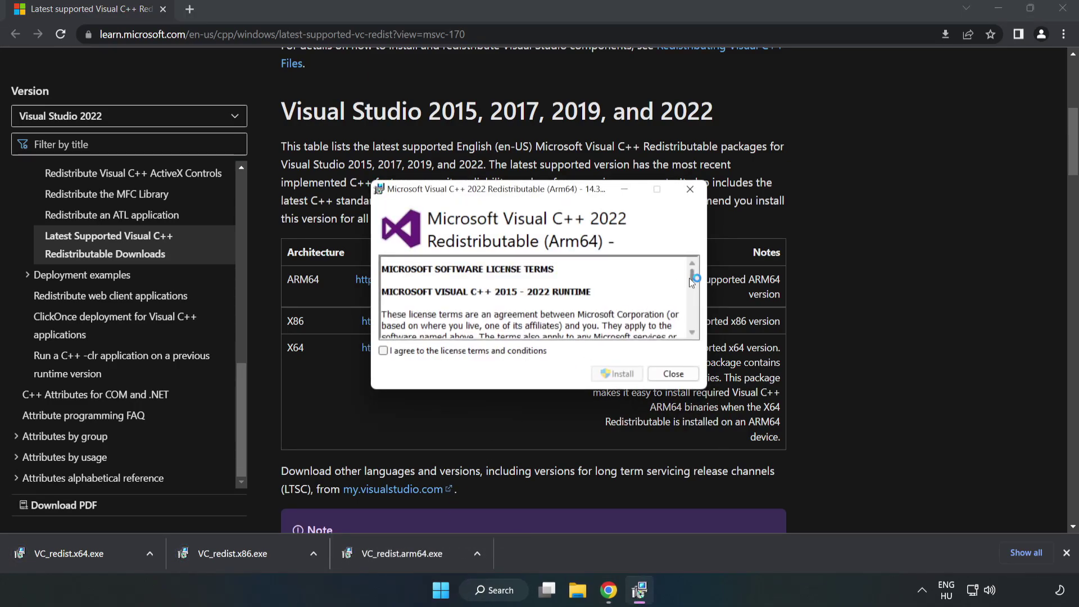
Agree to the license and attempt the ARM64 install, dismissing its unsupported failure
{"action": "left_click_drag", "start_coordinate": [691, 278], "coordinate": [692, 328]}
{"action": "left_click", "coordinate": [383, 350]}
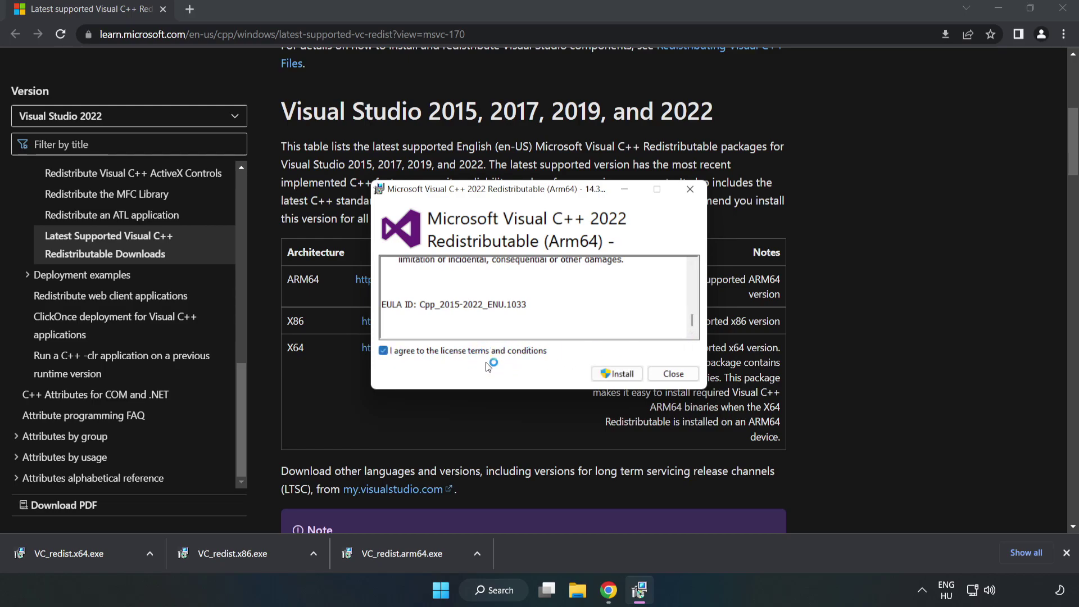
{"action": "left_click", "coordinate": [618, 376]}
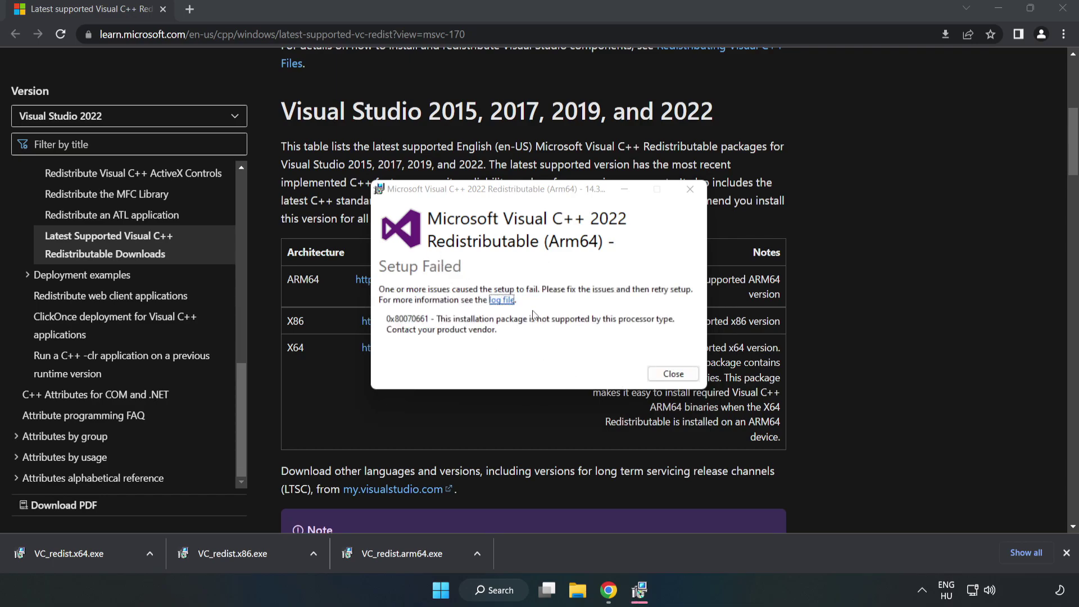
{"action": "left_click", "coordinate": [672, 374]}
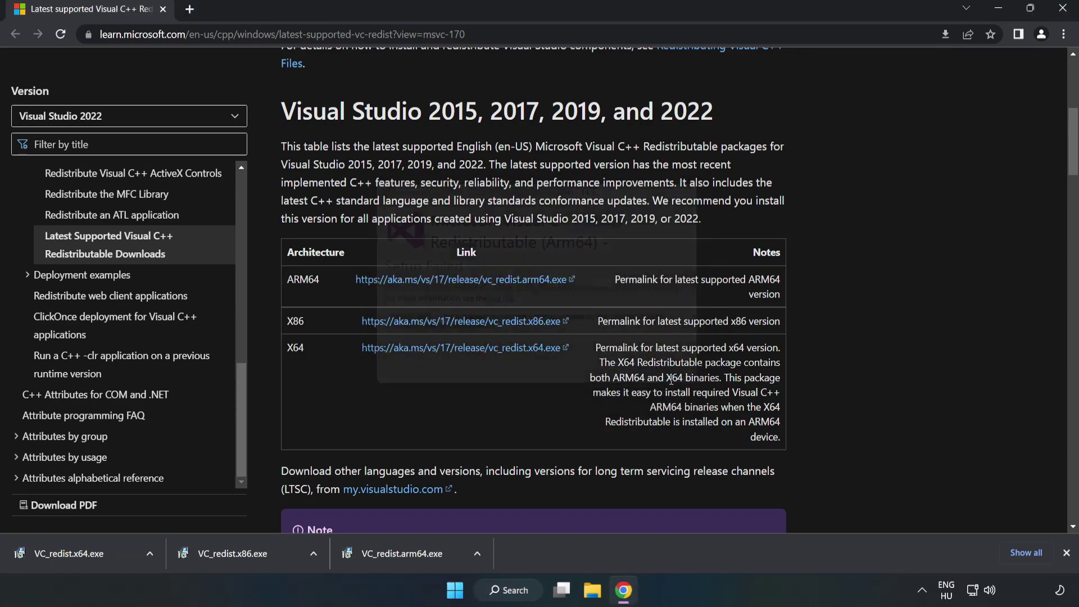
Install the x86 and x64 Visual C++ 2015-2022 redistributables 14.34.31931 without restarting
{"action": "left_click", "coordinate": [256, 553]}
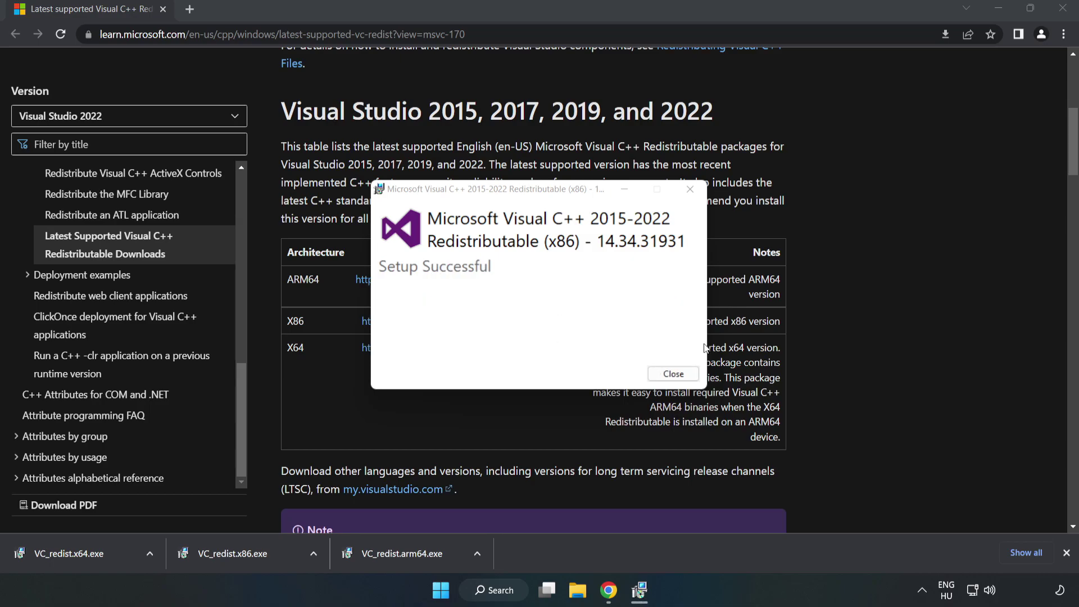
{"action": "left_click", "coordinate": [672, 373]}
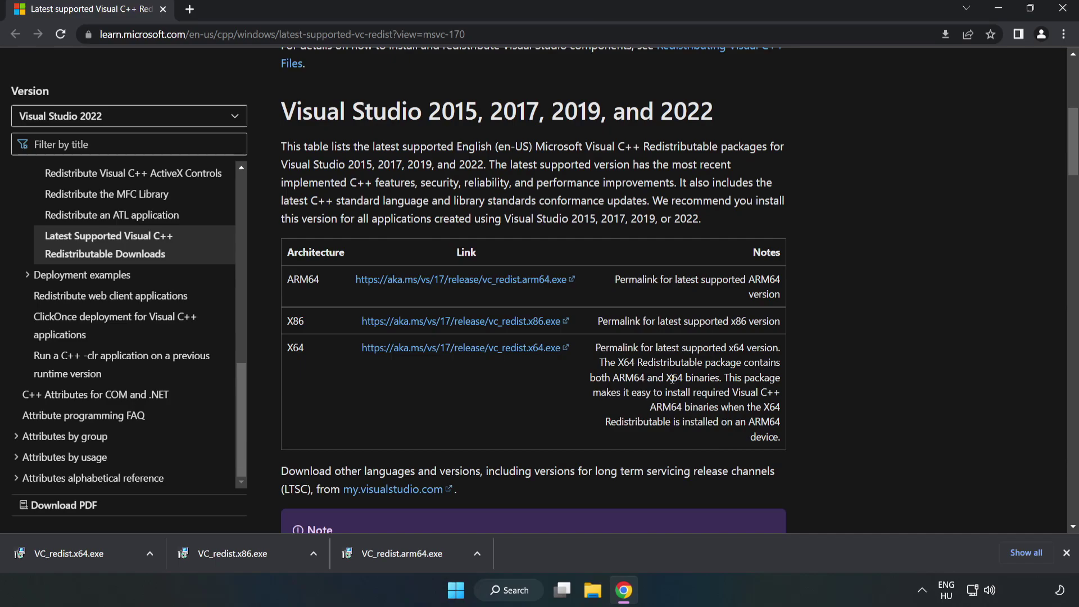
{"action": "left_click", "coordinate": [58, 551]}
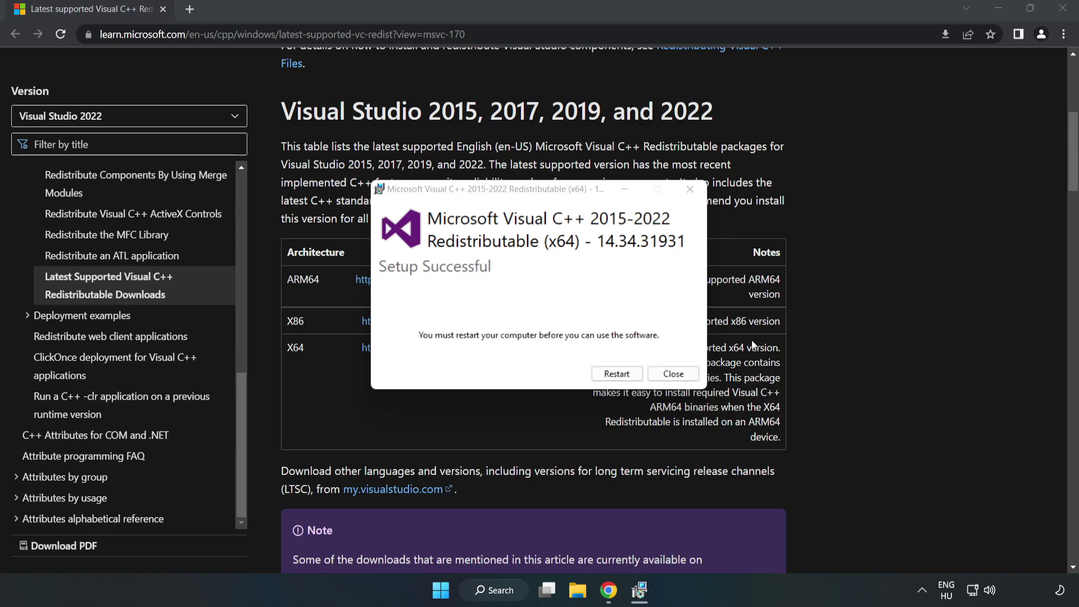
{"action": "left_click", "coordinate": [673, 375]}
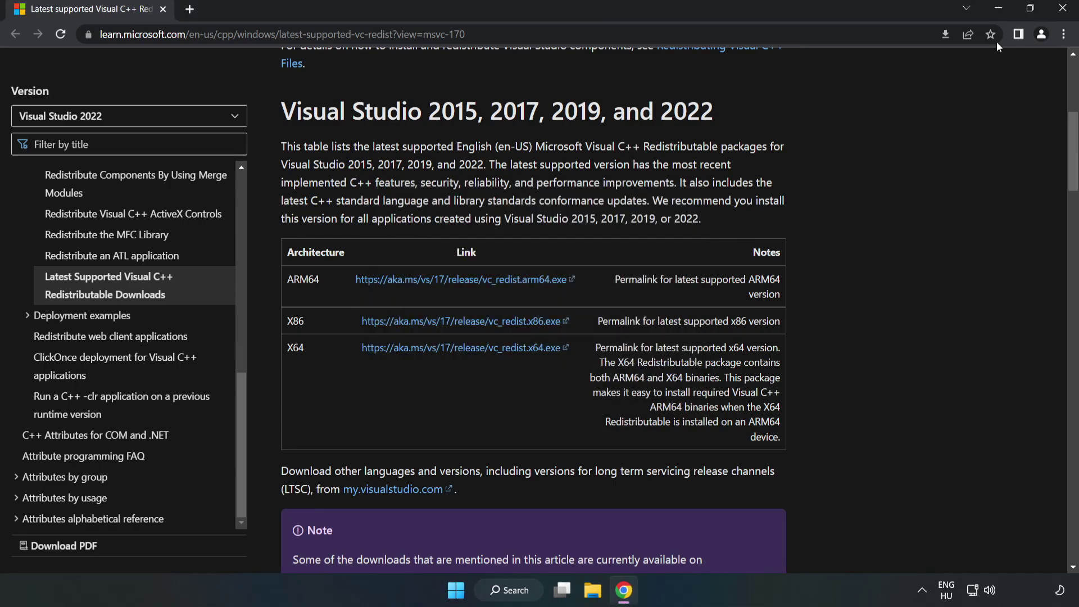
Close Chrome and bring up the Start menu's power options to restart
{"action": "left_click", "coordinate": [1064, 13]}
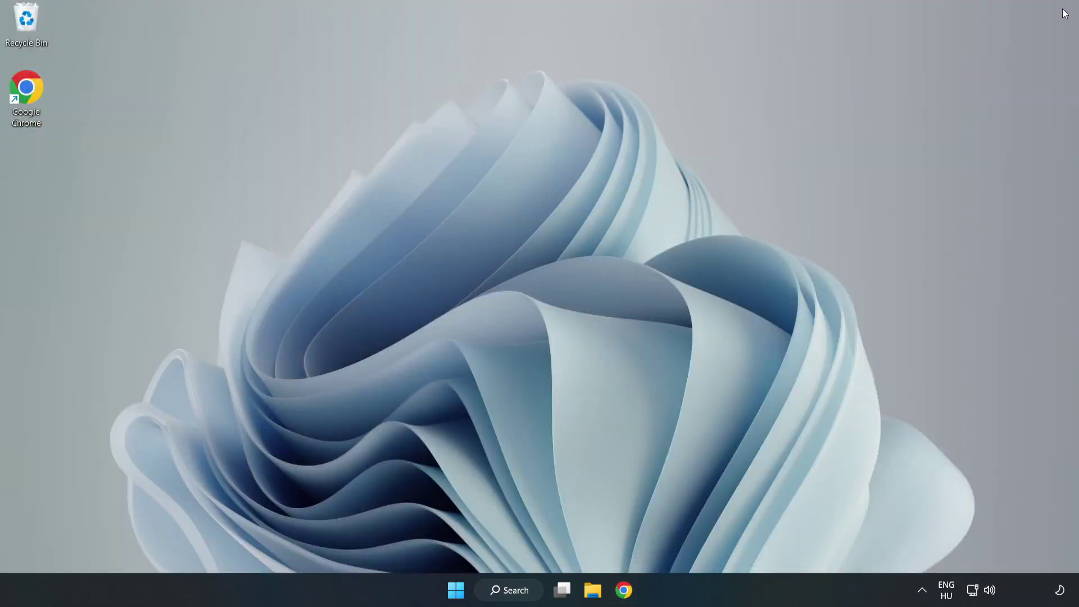
{"action": "left_click", "coordinate": [455, 589]}
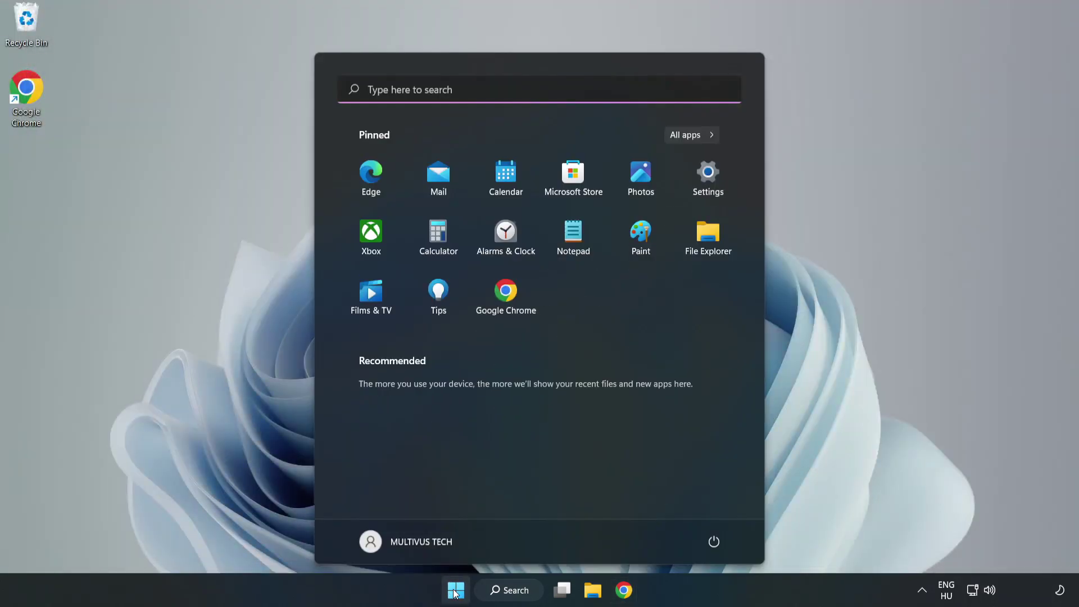
{"action": "left_click", "coordinate": [712, 543]}
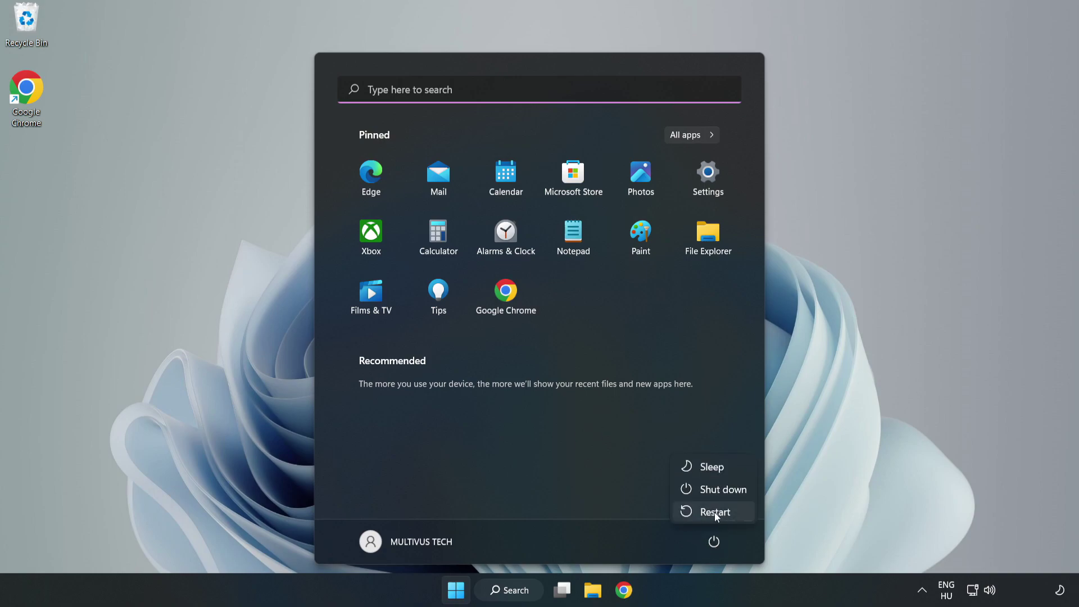